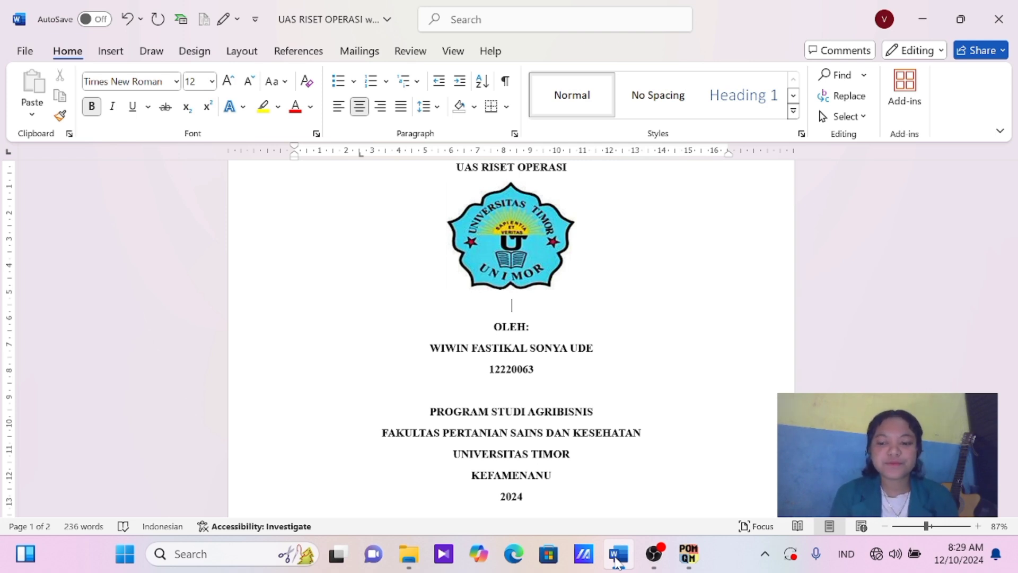
- Read question 3 in the Word document, including the farm's resource limits, the resource-needs table and the profit question
{"action": "key", "text": "Down"}
{"action": "key", "text": "Down"}
{"action": "key", "text": "Down"}
{"action": "key", "text": "Down"}
{"action": "key", "text": "Down"}
{"action": "key", "text": "Down"}
{"action": "key", "text": "Down"}
{"action": "key", "text": "Down"}
{"action": "key", "text": "Down"}
{"action": "key", "text": "Down"}
{"action": "key", "text": "Down"}
{"action": "key", "text": "Down"}
{"action": "key", "text": "Down"}
{"action": "key", "text": "Down"}
{"action": "key", "text": "Down"}
{"action": "key", "text": "Down"}
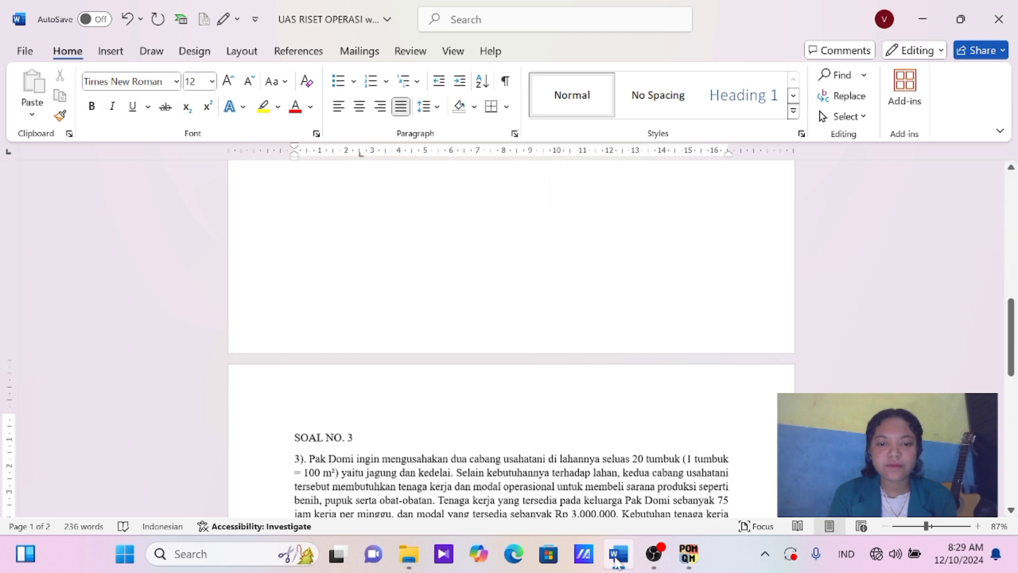
{"action": "key", "text": "Down"}
{"action": "key", "text": "Down"}
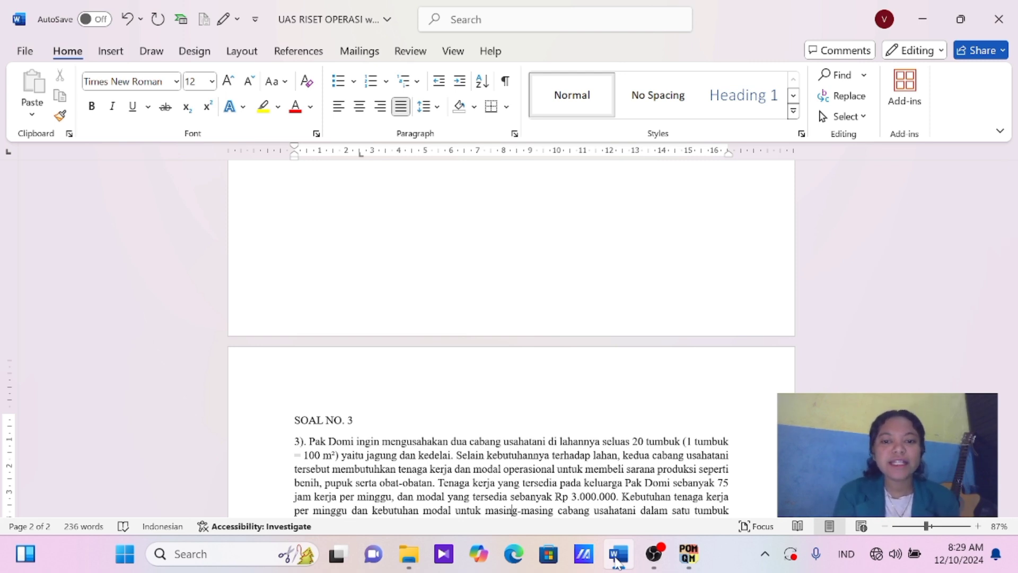
{"action": "key", "text": "Down"}
{"action": "key", "text": "Down"}
{"action": "key", "text": "Down"}
{"action": "key", "text": "Down"}
{"action": "key", "text": "Down"}
{"action": "key", "text": "Down"}
{"action": "key", "text": "Down"}
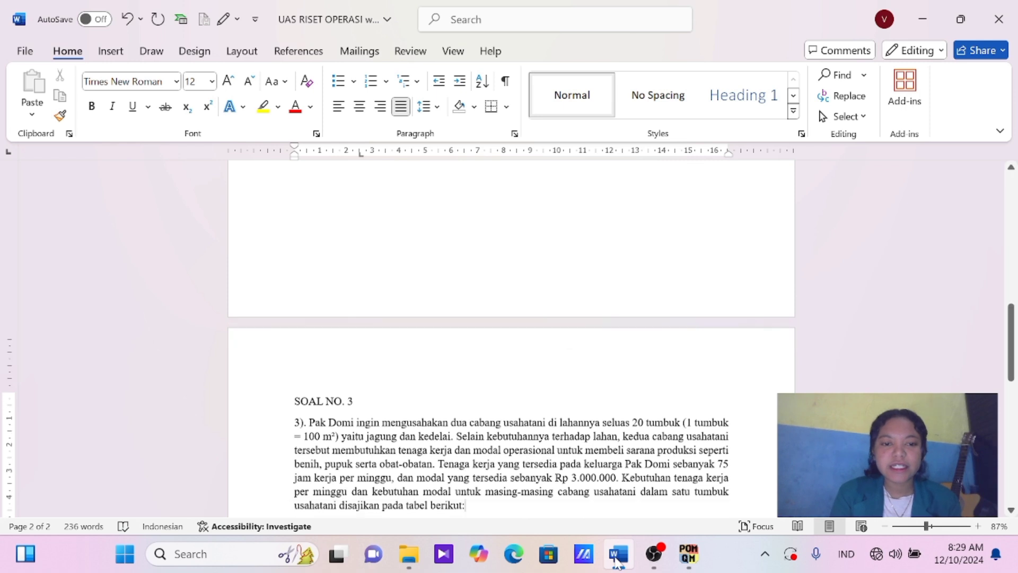
{"action": "key", "text": "Down"}
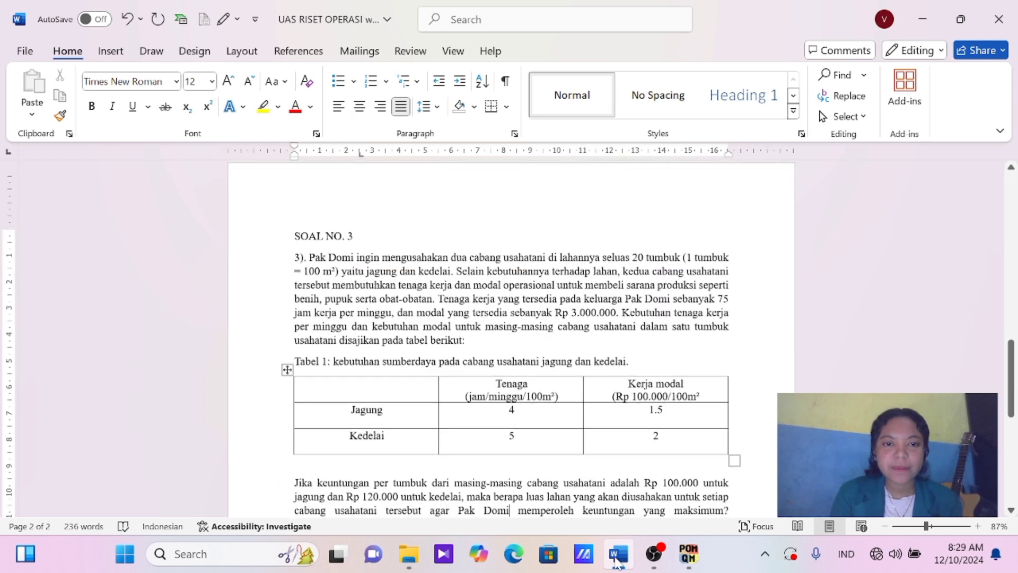
{"action": "key", "text": "Down"}
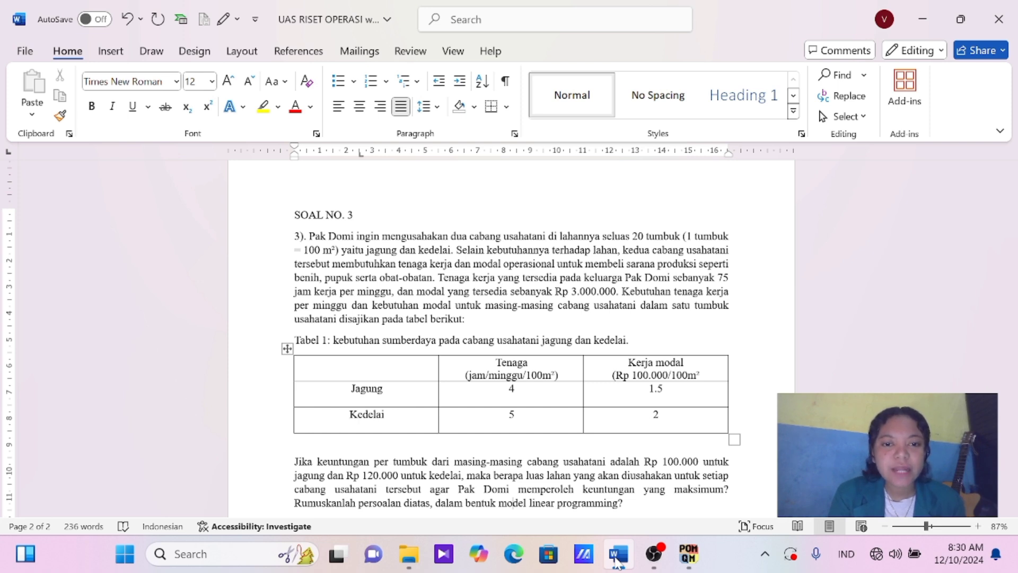
- Review the linear programming model below the question: its variables, objective function and constraints for land, labour and capital
{"action": "key", "text": "Down"}
{"action": "key", "text": "Down"}
{"action": "key", "text": "Down"}
{"action": "key", "text": "Down"}
{"action": "key", "text": "Down"}
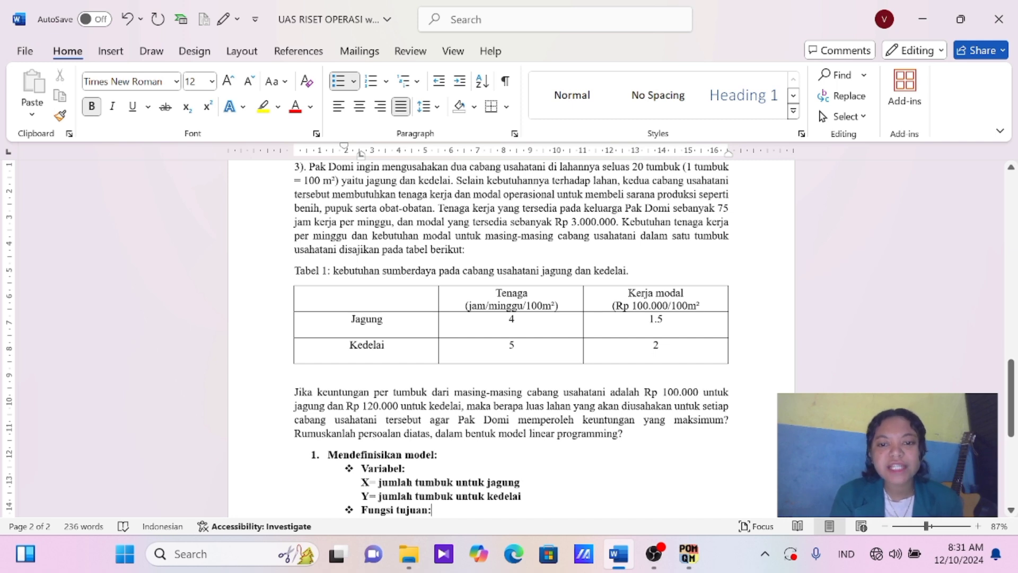
{"action": "key", "text": "Down"}
{"action": "key", "text": "Down"}
{"action": "key", "text": "Down"}
{"action": "key", "text": "Down"}
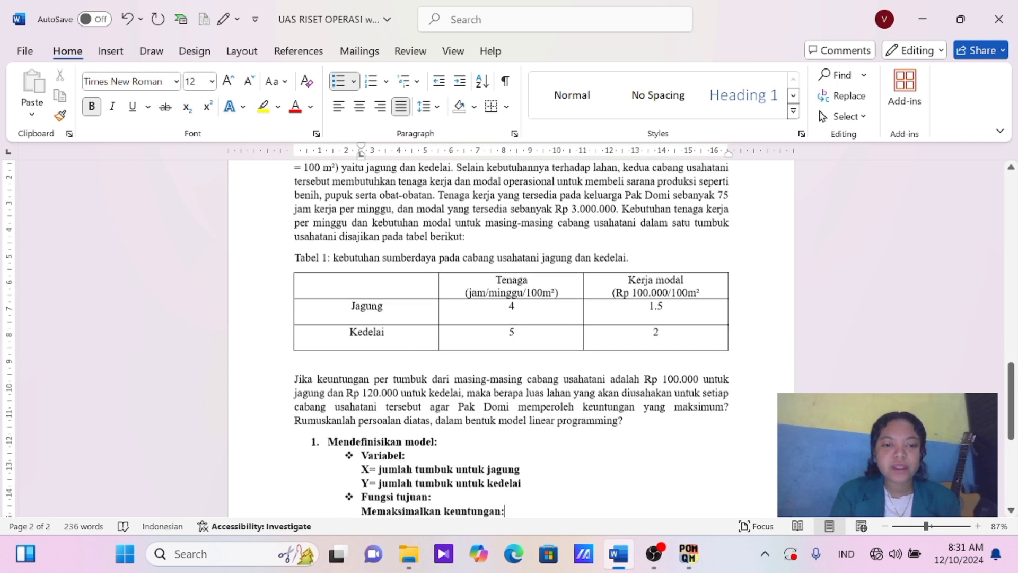
{"action": "key", "text": "Down"}
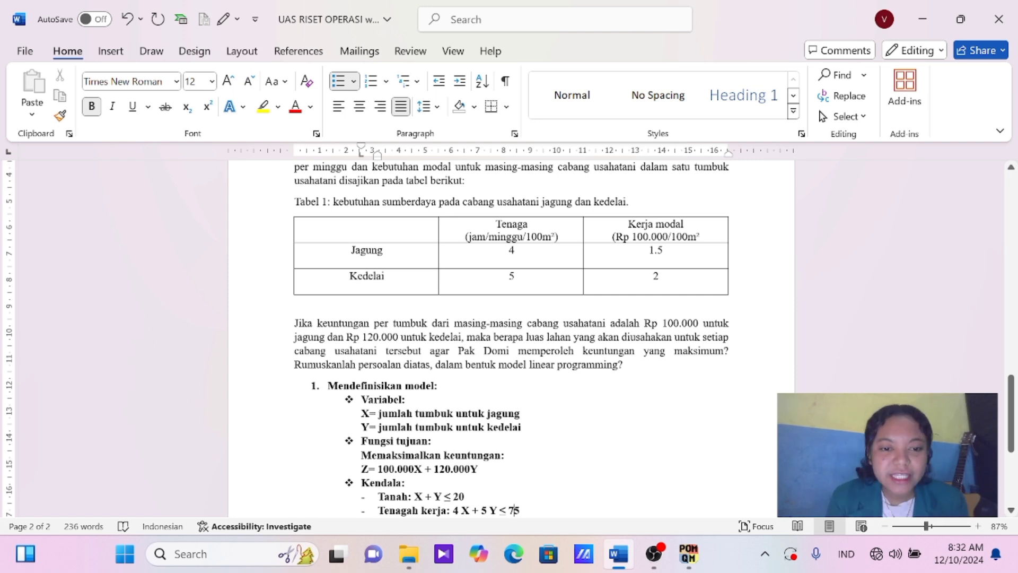
{"action": "left_click", "coordinate": [361, 414]}
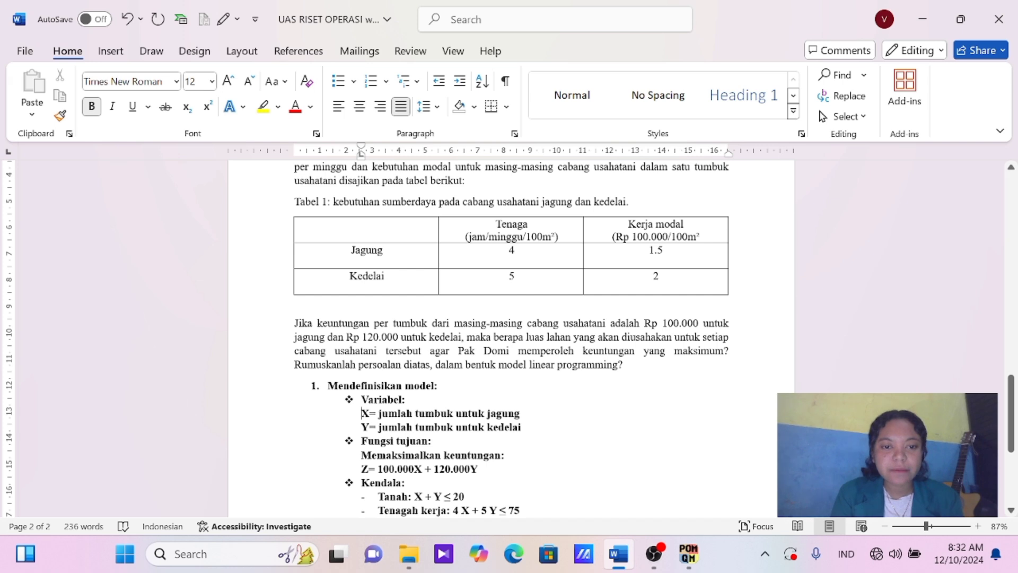
{"action": "left_click", "coordinate": [329, 386]}
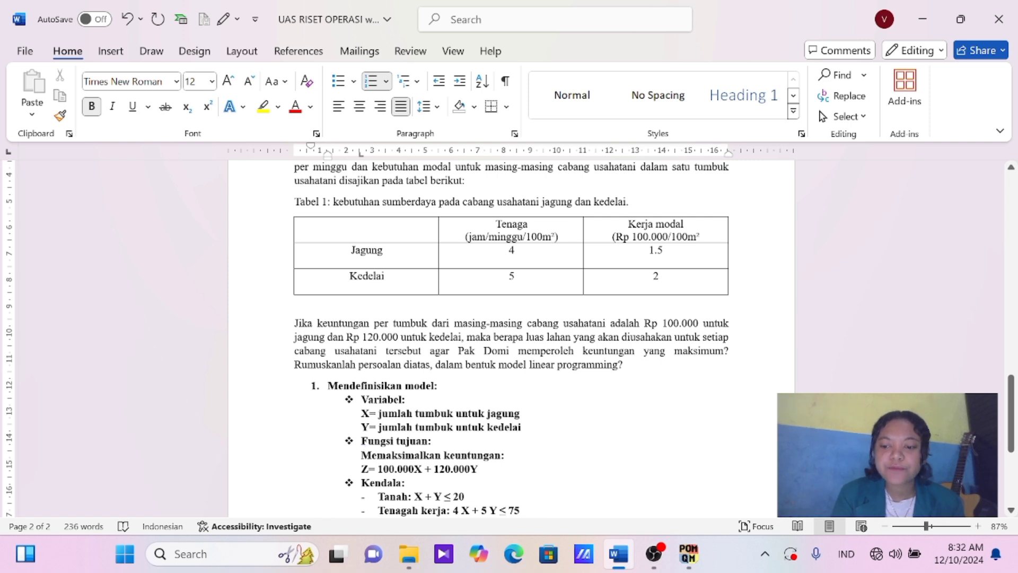
{"action": "key", "text": "Down"}
{"action": "key", "text": "Down"}
{"action": "key", "text": "Down"}
{"action": "key", "text": "Down"}
{"action": "key", "text": "Down"}
{"action": "key", "text": "Down"}
{"action": "key", "text": "Down"}
{"action": "key", "text": "Down"}
{"action": "key", "text": "Down"}
{"action": "key", "text": "Down"}
{"action": "key", "text": "Down"}
{"action": "key", "text": "Down"}
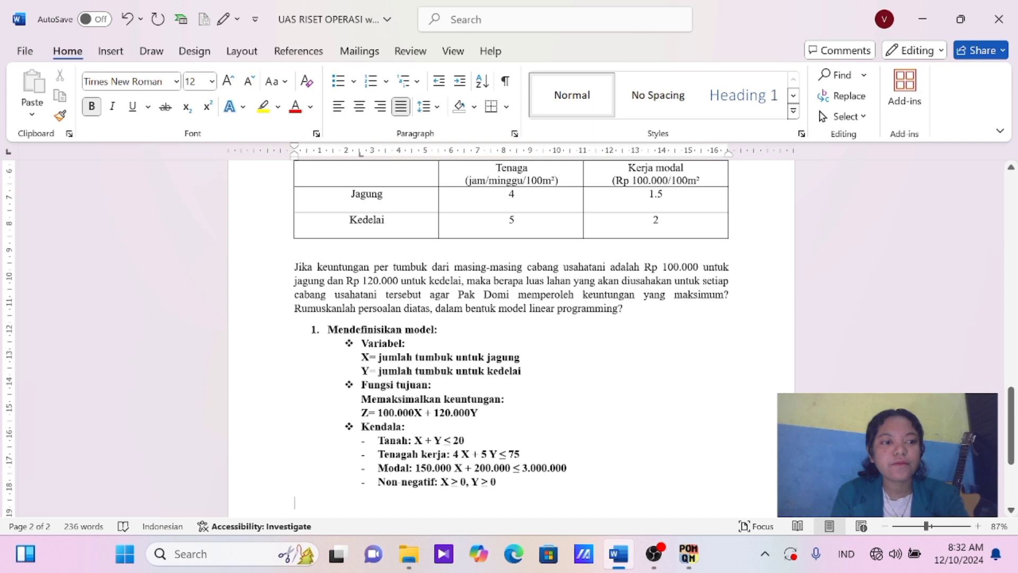
- Switch to QM for Windows and start a Linear Programming data set titled "masalah pak" plus the farmer's name from the question
{"action": "left_click", "coordinate": [684, 555]}
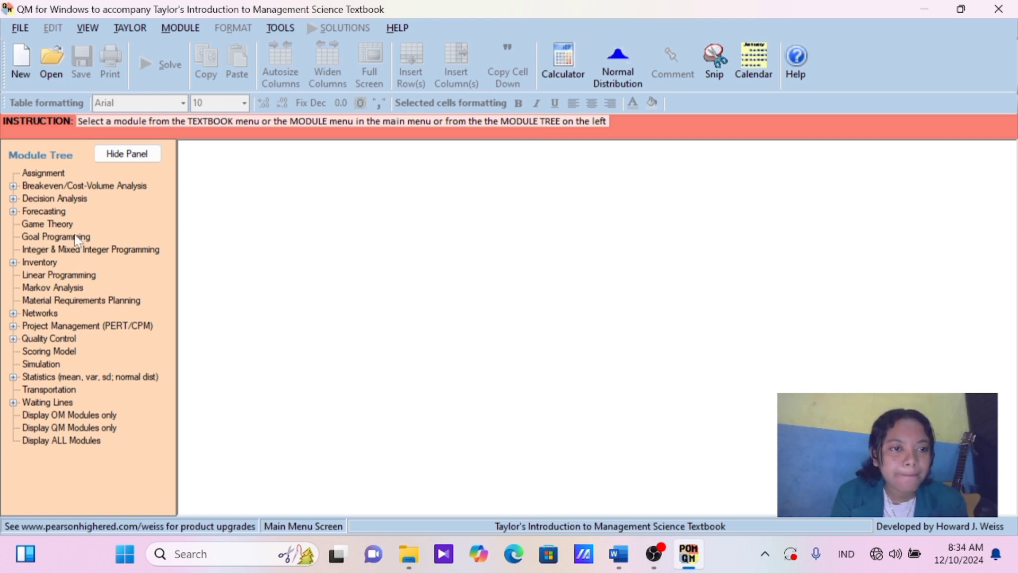
{"action": "left_click", "coordinate": [53, 275]}
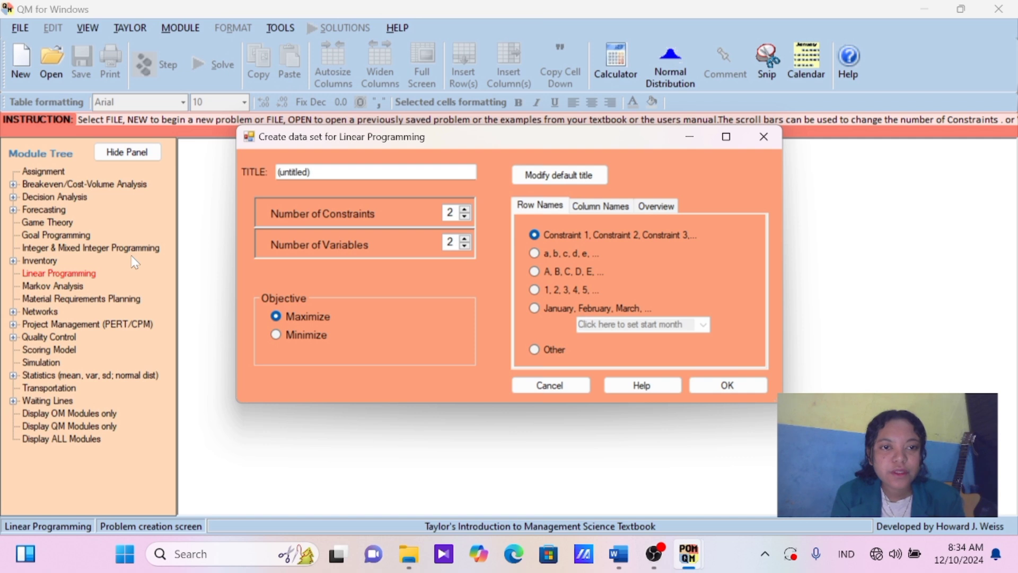
{"action": "left_click", "coordinate": [310, 171]}
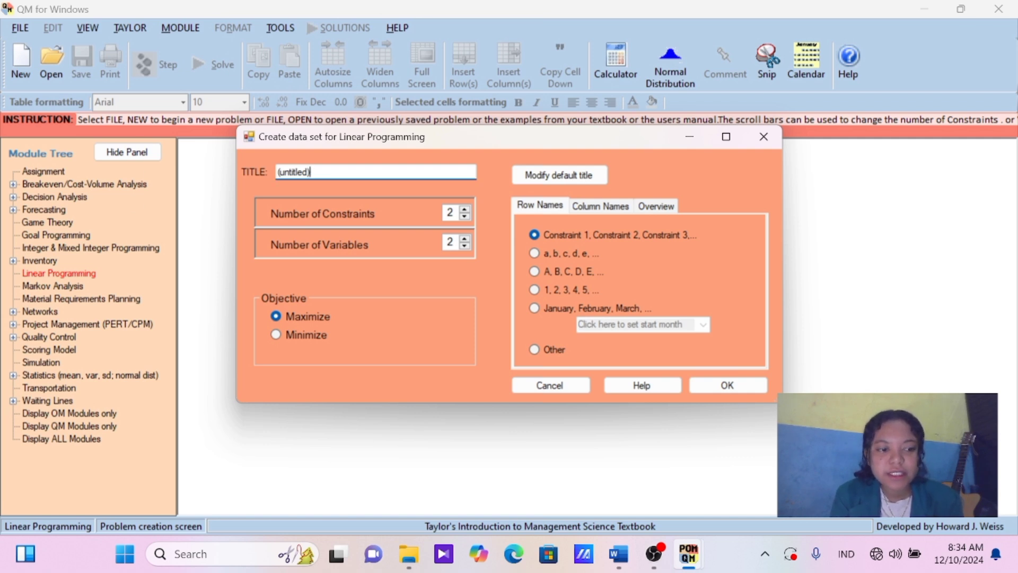
{"action": "key", "text": "BackSpace"}
{"action": "key", "text": "BackSpace"}
{"action": "key", "text": "BackSpace"}
{"action": "key", "text": "BackSpace"}
{"action": "key", "text": "BackSpace"}
{"action": "key", "text": "BackSpace"}
{"action": "key", "text": "BackSpace"}
{"action": "key", "text": "BackSpace"}
{"action": "key", "text": "BackSpace"}
{"action": "key", "text": "BackSpace"}
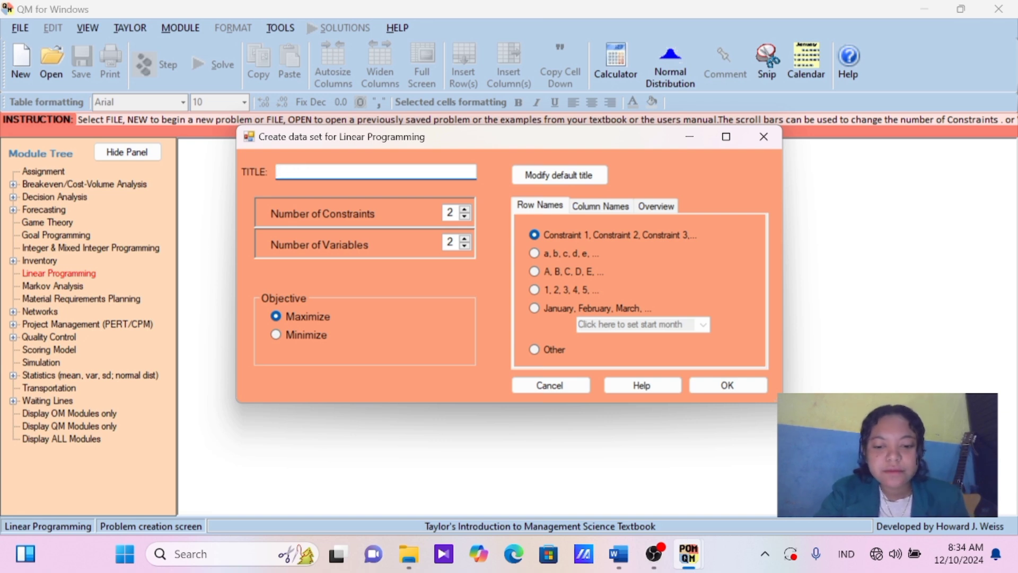
{"action": "type", "text": "ma"}
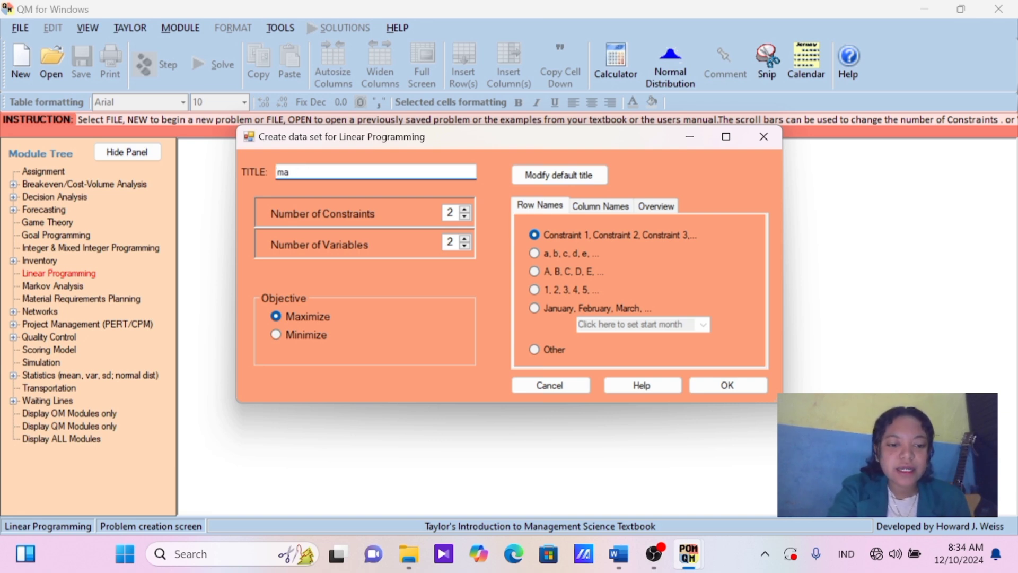
{"action": "type", "text": "salah p"}
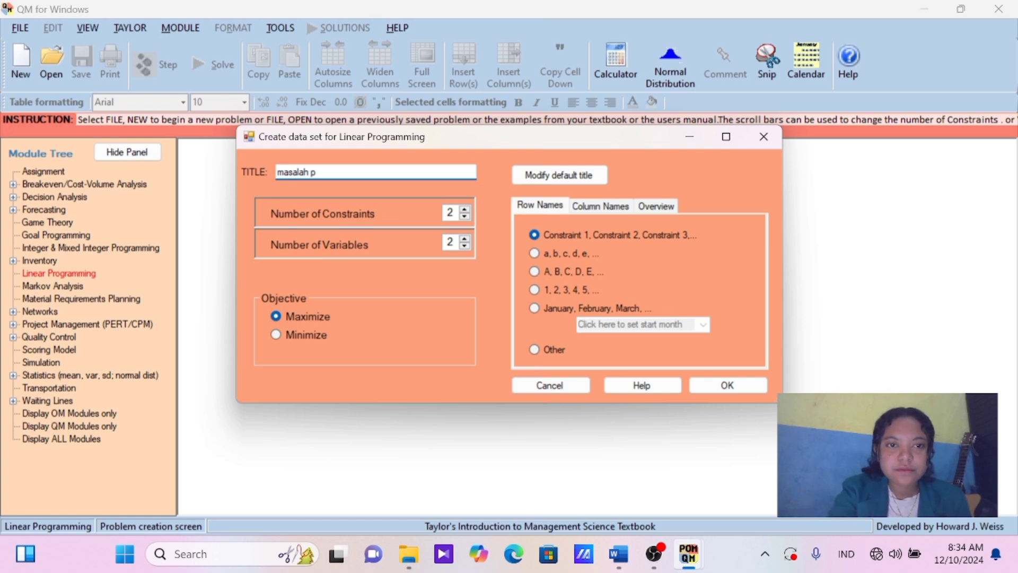
{"action": "type", "text": "ak d"}
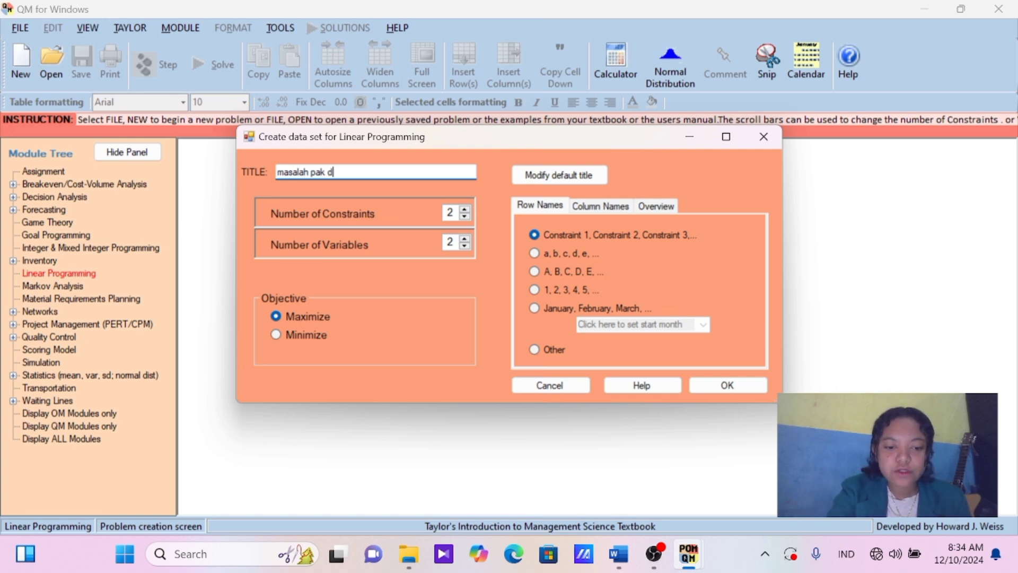
{"action": "type", "text": "omi"}
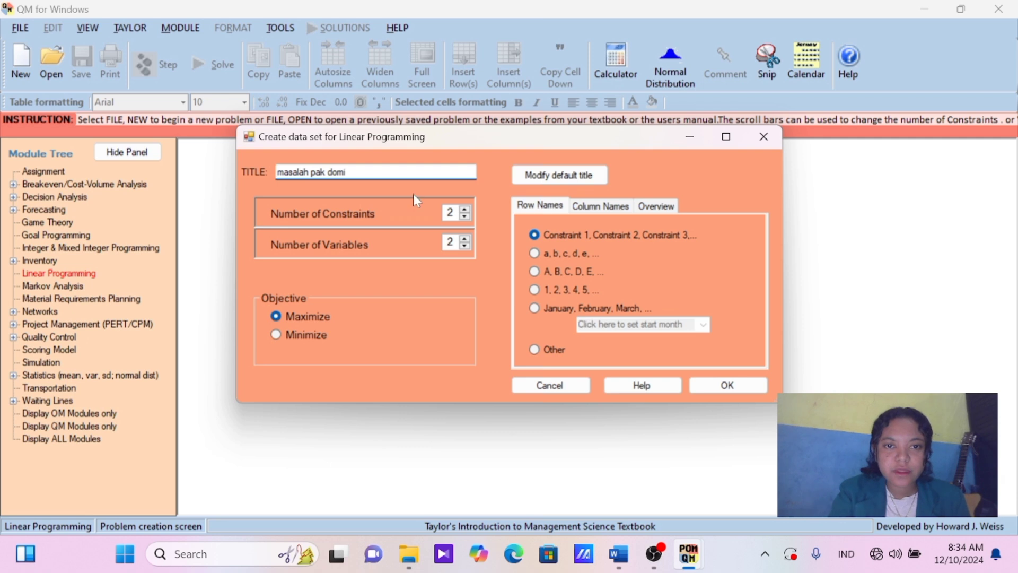
- Set the number of constraints to 3 and create the data set
{"action": "left_click", "coordinate": [466, 209]}
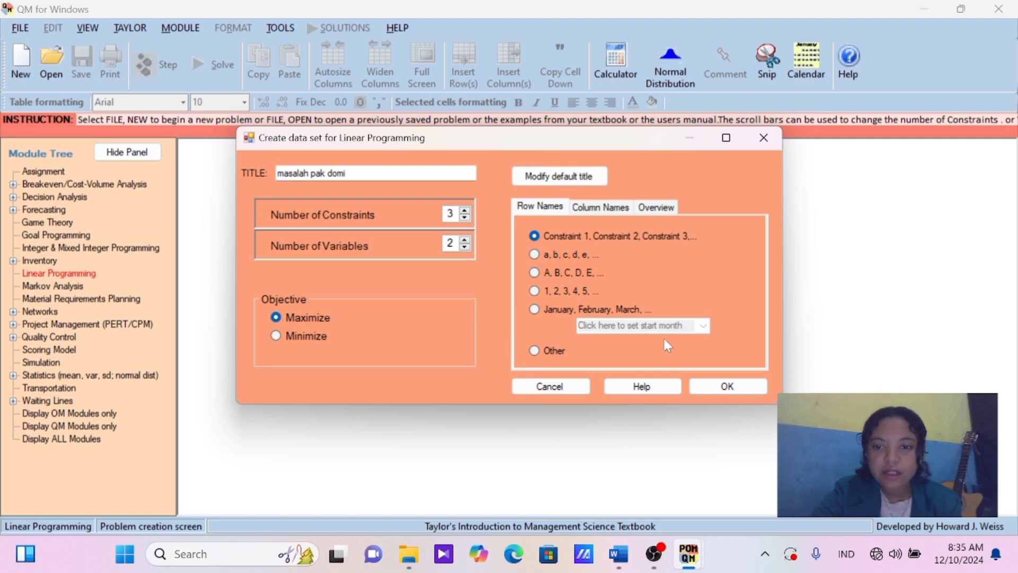
{"action": "left_click", "coordinate": [713, 384]}
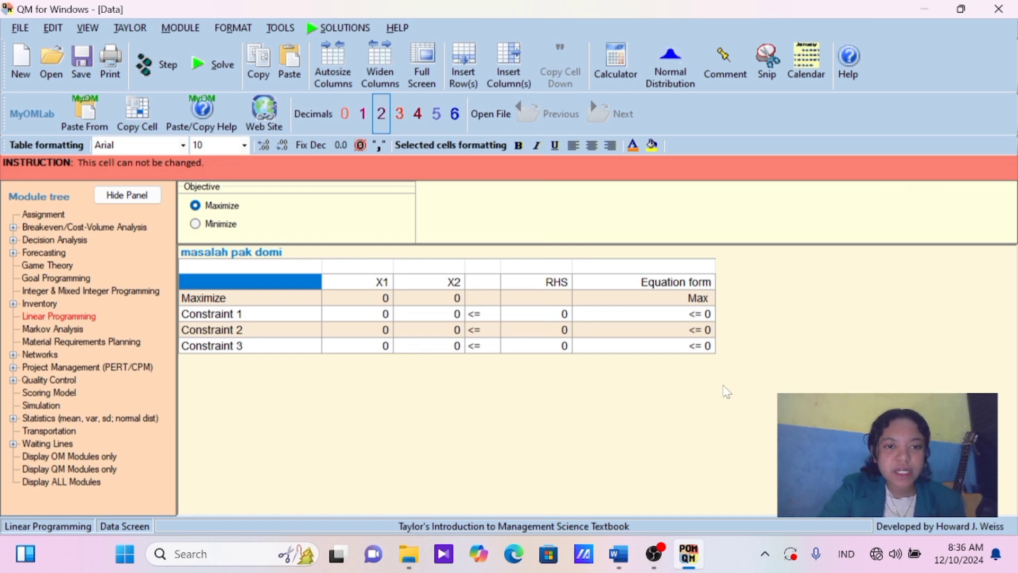
- Rename the variable columns X1 and X2 as x and y
{"action": "key", "text": "Right"}
{"action": "left_click", "coordinate": [375, 303]}
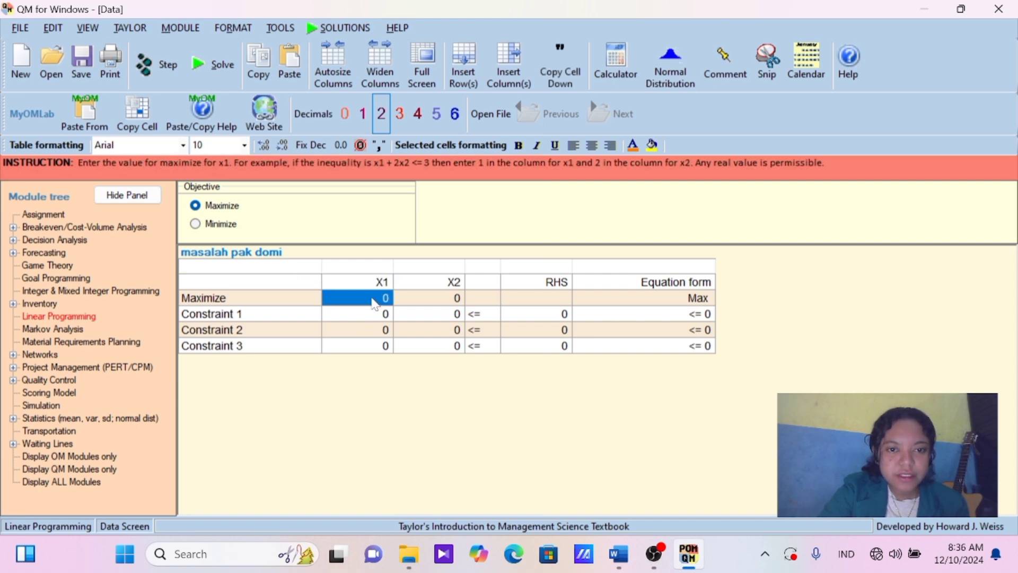
{"action": "left_click", "coordinate": [384, 284]}
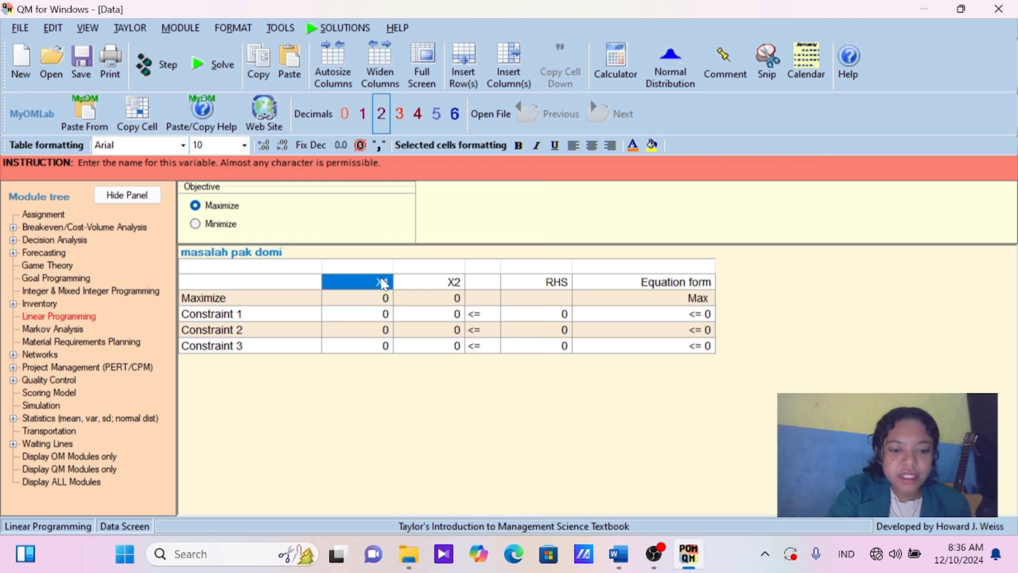
{"action": "type", "text": "x"}
{"action": "left_click", "coordinate": [418, 286]}
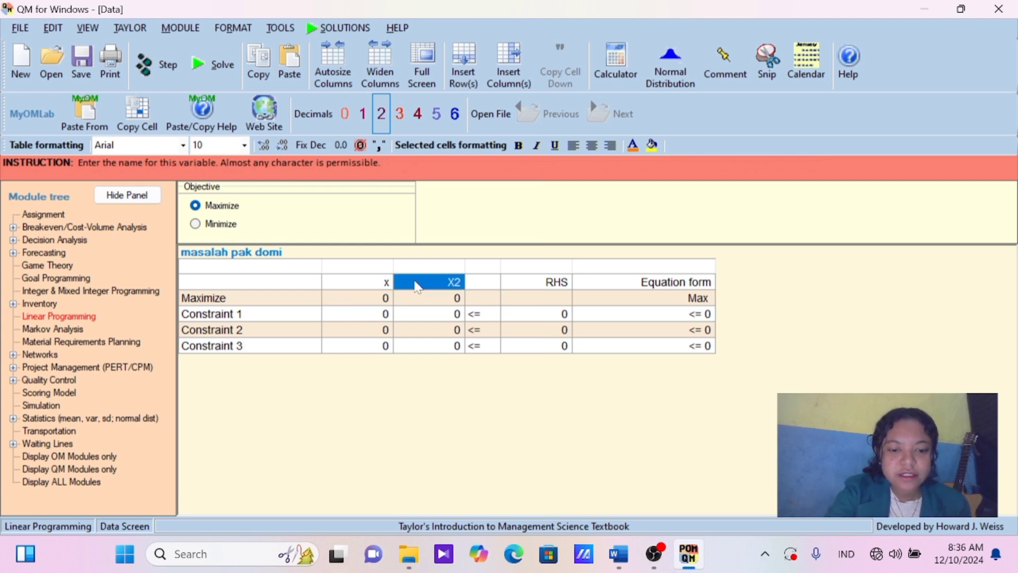
{"action": "type", "text": "y"}
- Enter the objective function coefficients in the Maximize row: 100000 for x and 120000 for y
{"action": "left_click", "coordinate": [387, 300]}
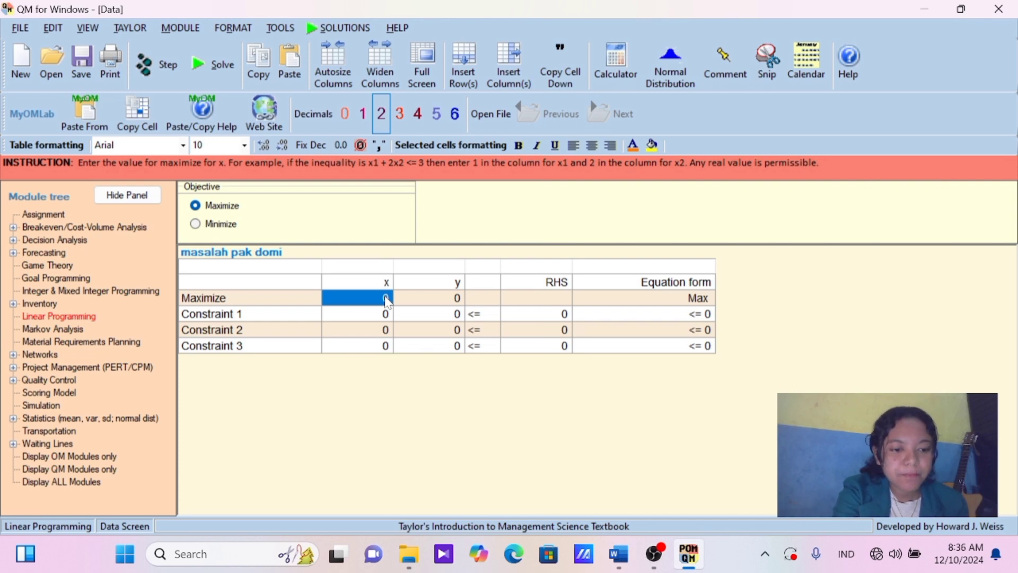
{"action": "type", "text": "100000"}
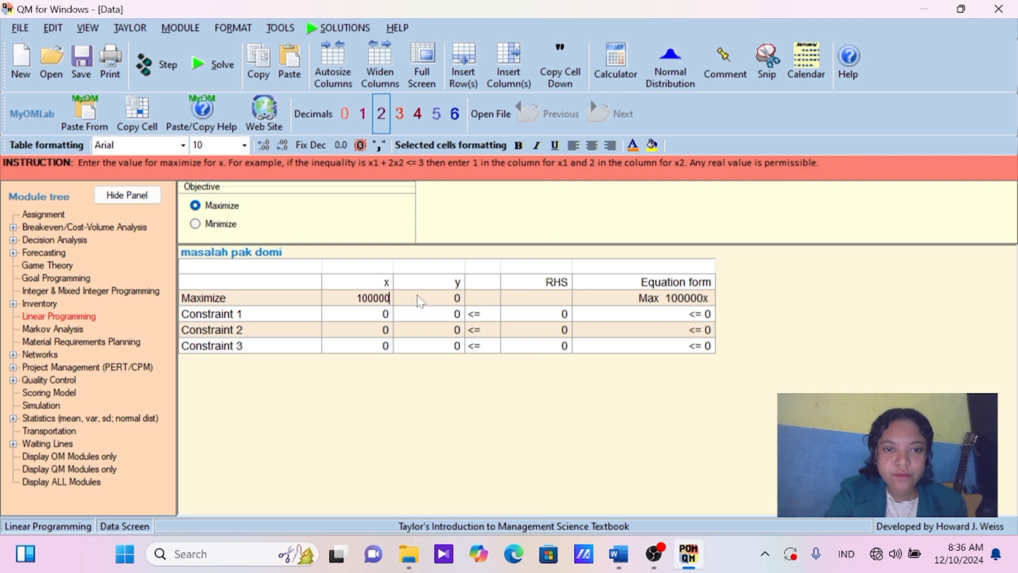
{"action": "left_click", "coordinate": [424, 300]}
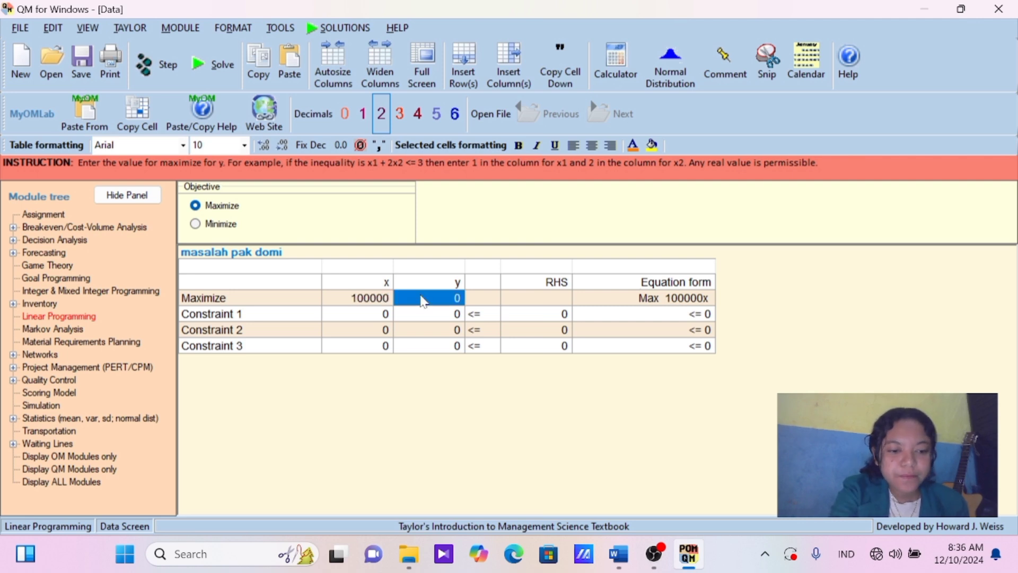
{"action": "type", "text": "120000"}
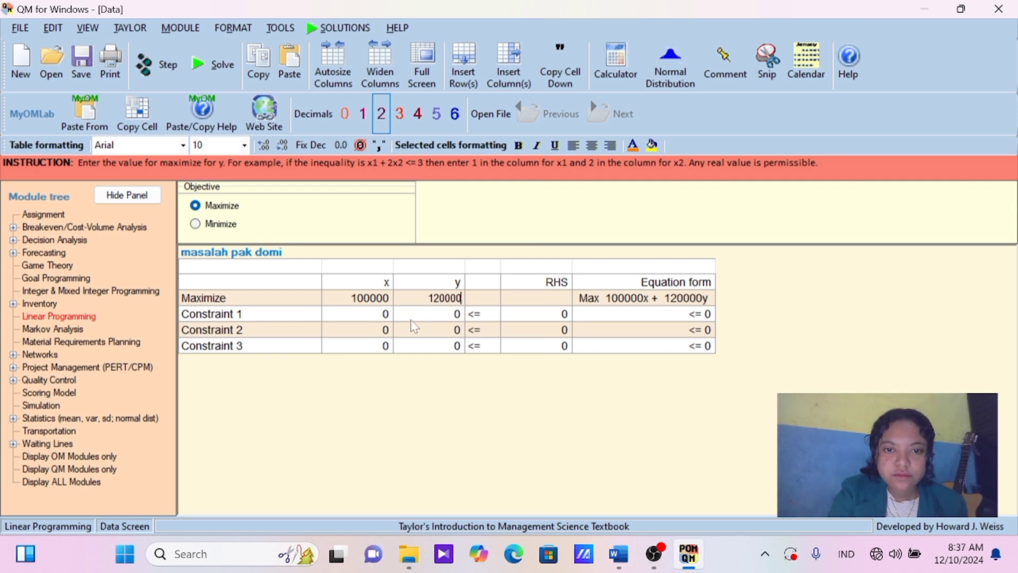
- Rename the three constraint rows as tanah, tenaga kerja and modal
{"action": "left_click", "coordinate": [261, 317]}
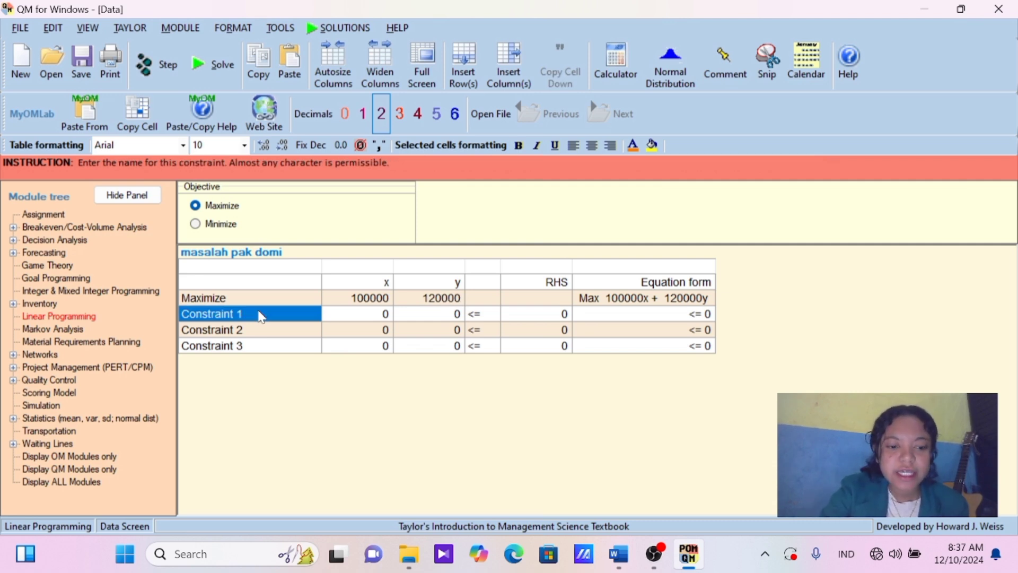
{"action": "type", "text": "tan"}
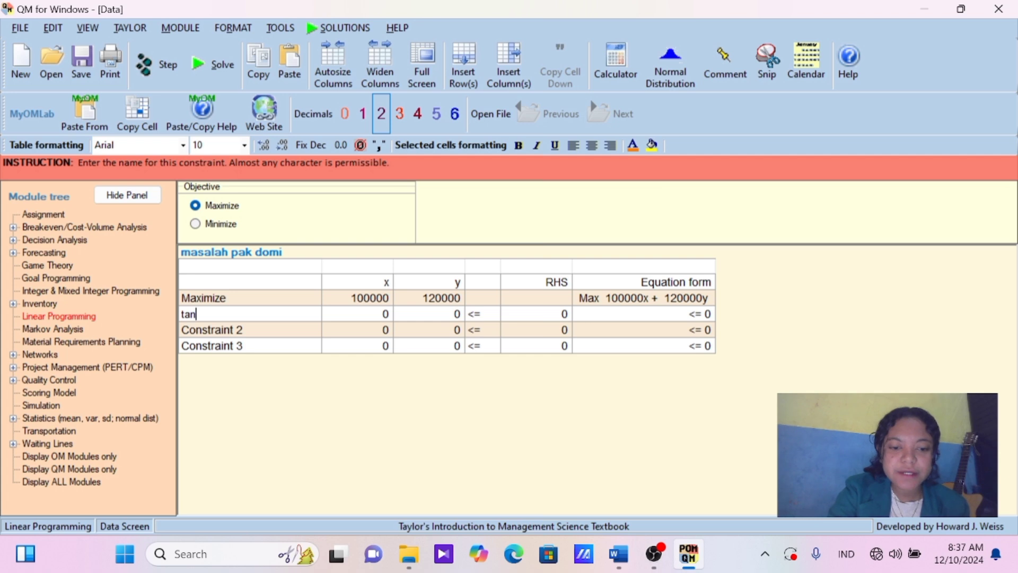
{"action": "type", "text": "ah"}
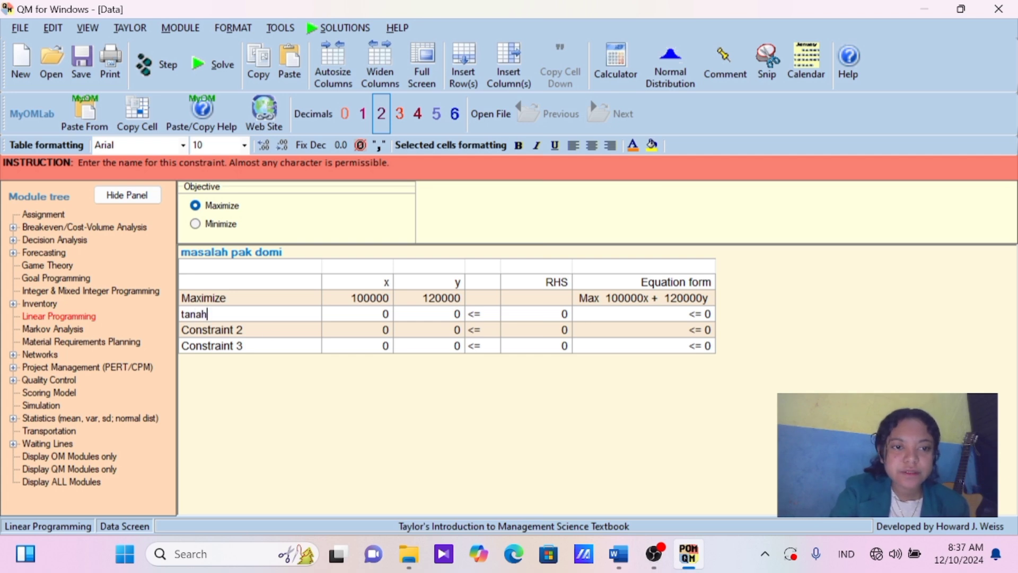
{"action": "left_click", "coordinate": [268, 331]}
{"action": "type", "text": "te"}
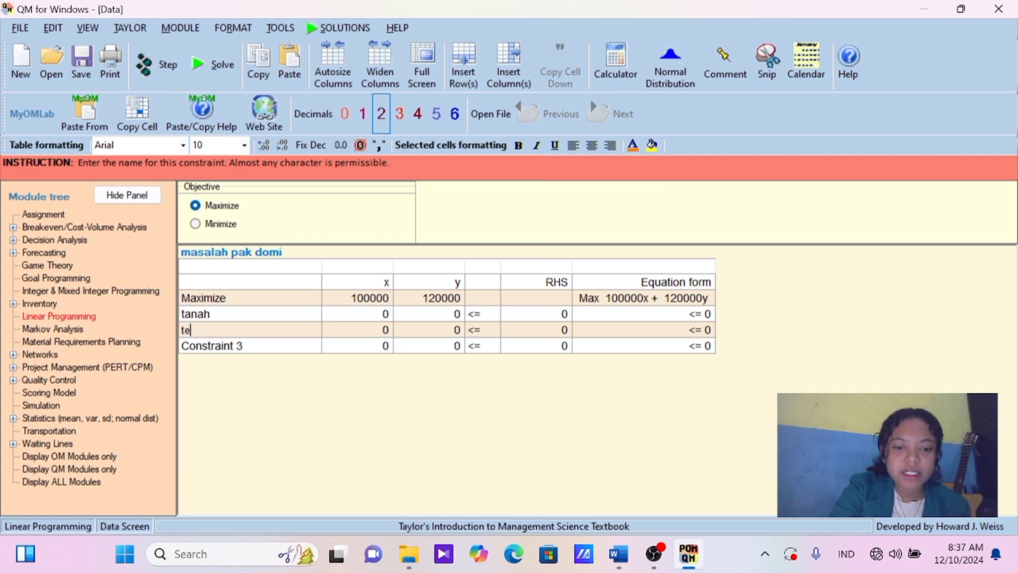
{"action": "type", "text": "naga "}
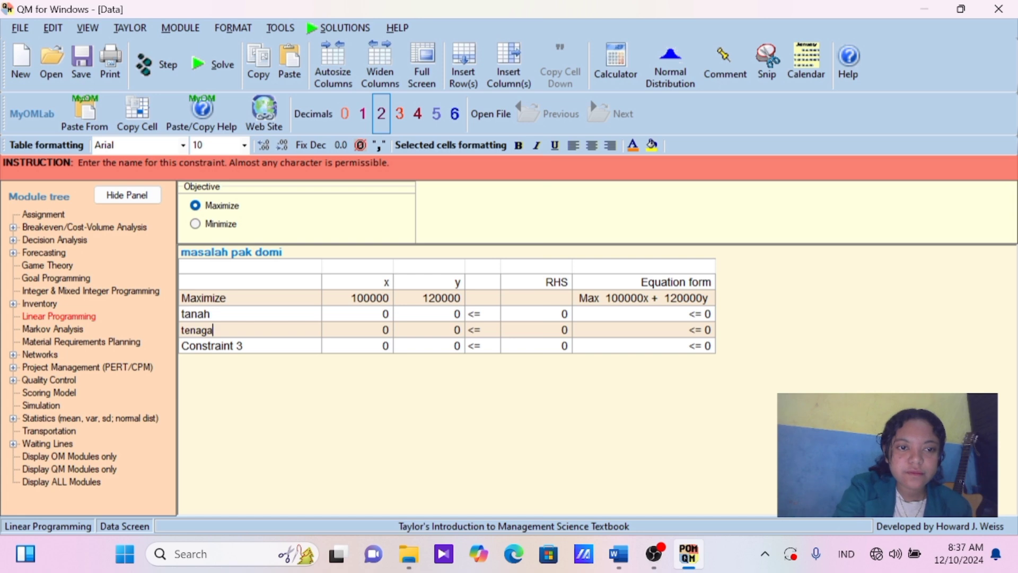
{"action": "type", "text": "kerja"}
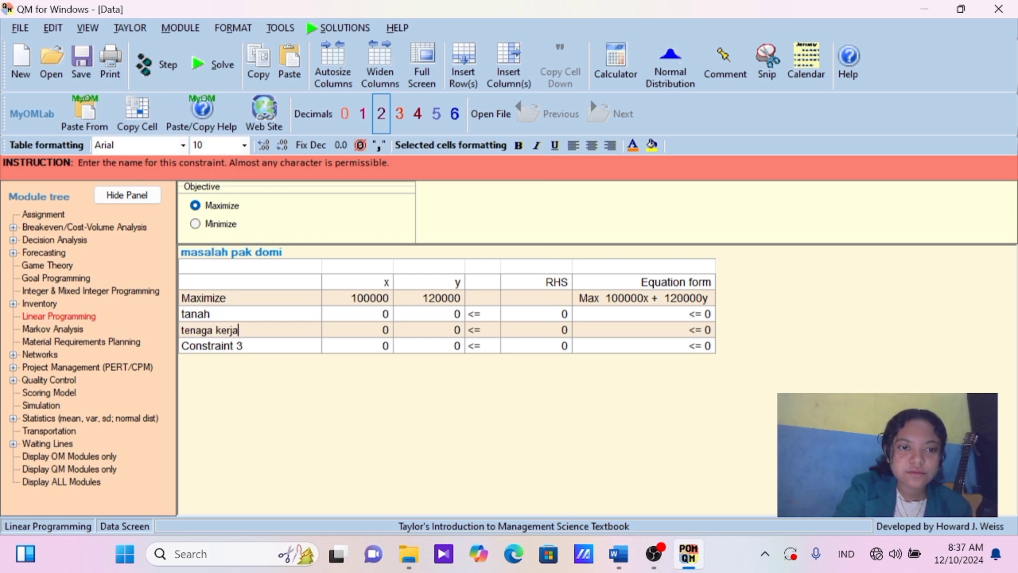
{"action": "left_click", "coordinate": [274, 346]}
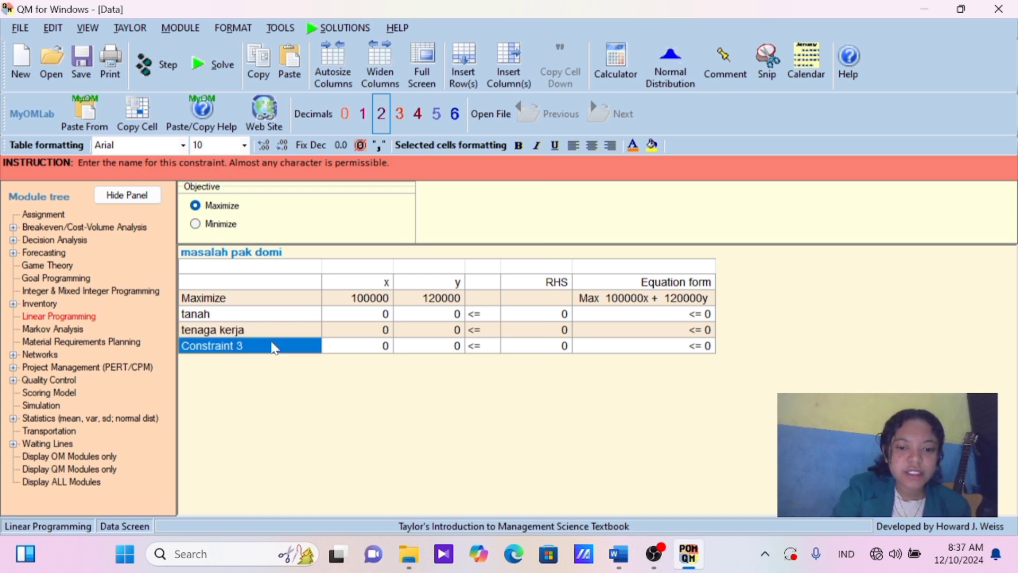
{"action": "type", "text": "modal"}
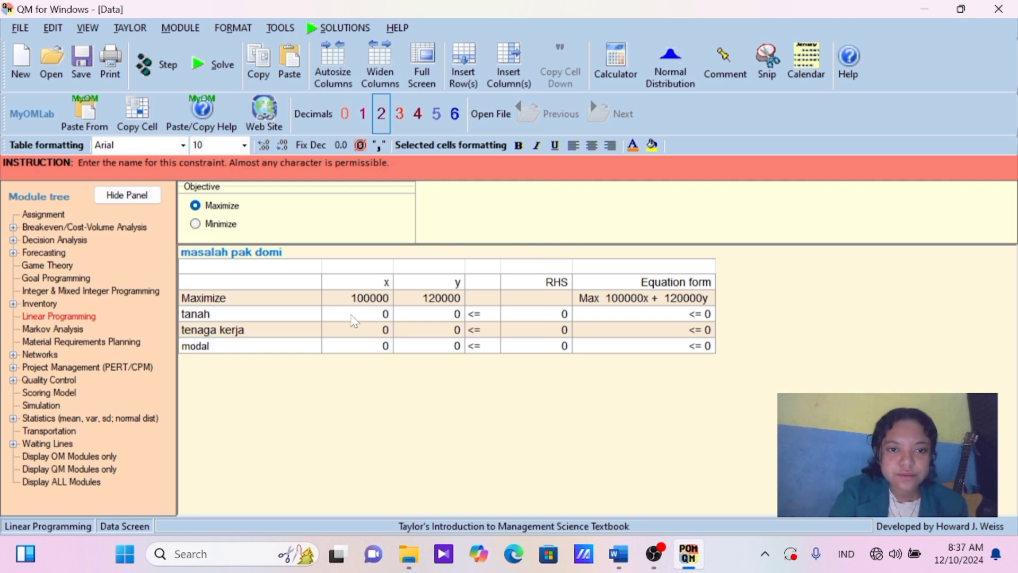
- Fill in the tanah constraint with coefficients 1 for x and 1 for y and a right-hand side of 20
{"action": "left_click", "coordinate": [354, 317]}
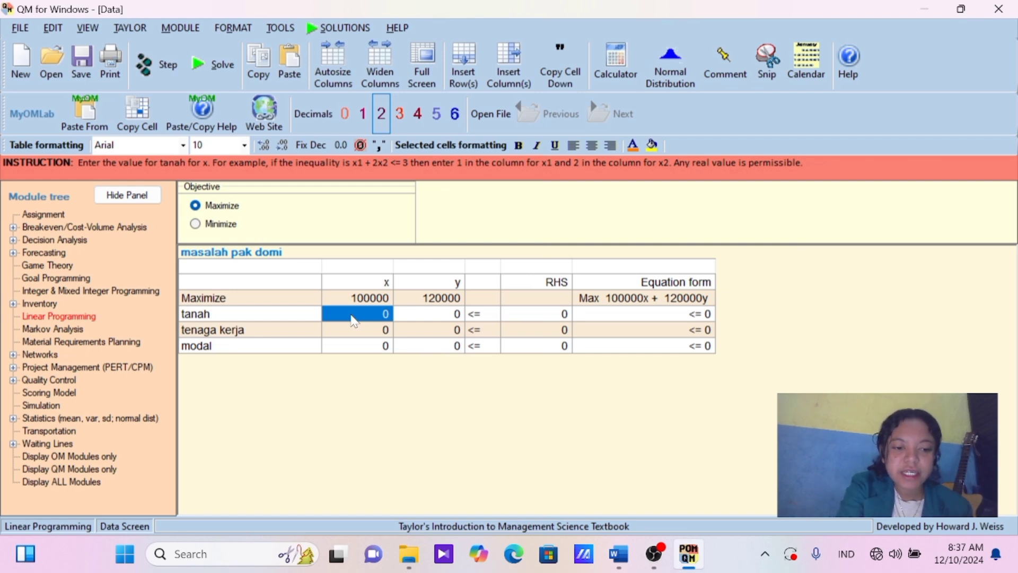
{"action": "type", "text": "1"}
{"action": "left_click", "coordinate": [411, 318]}
{"action": "type", "text": "1"}
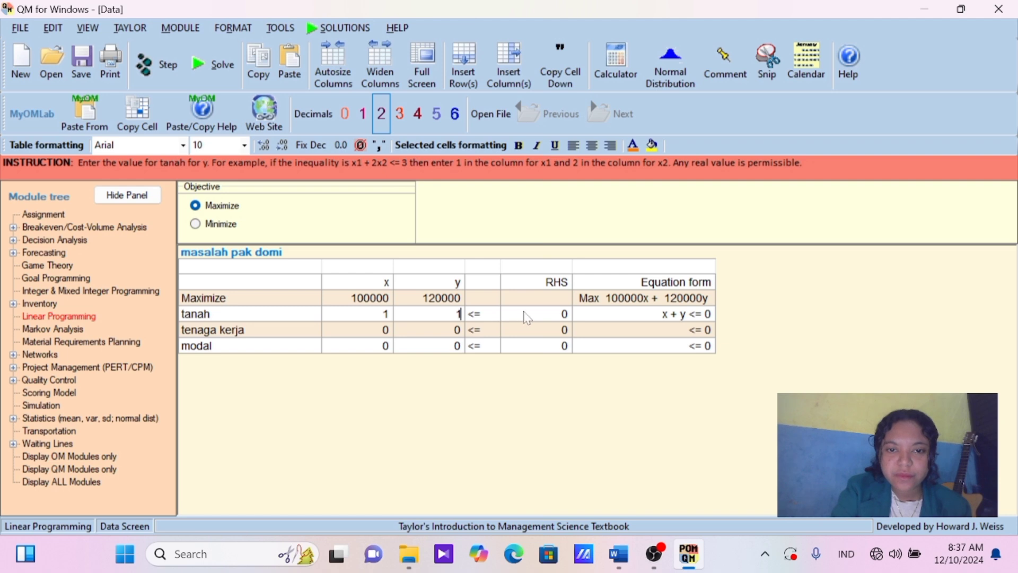
{"action": "left_click", "coordinate": [526, 317]}
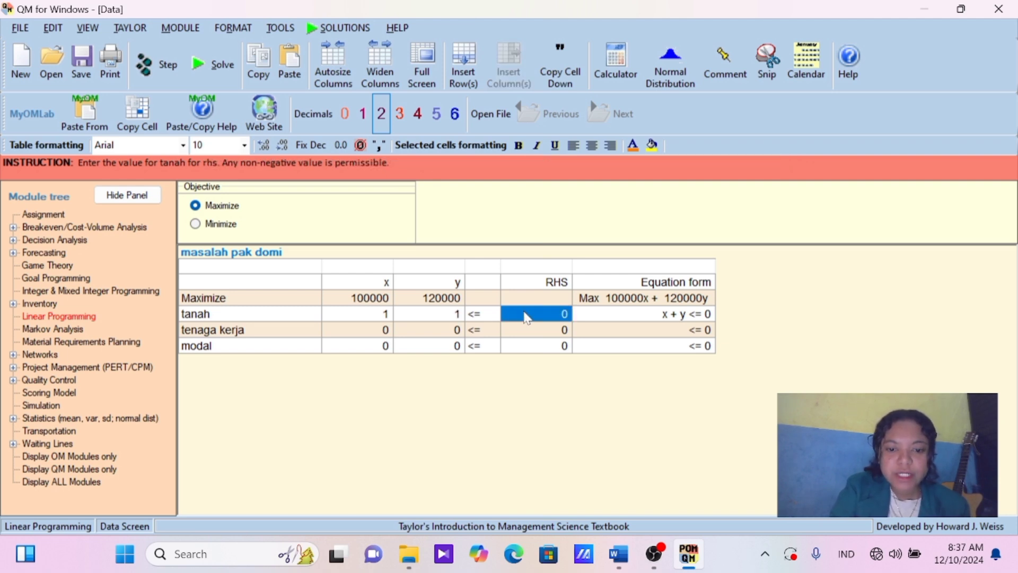
{"action": "type", "text": "20"}
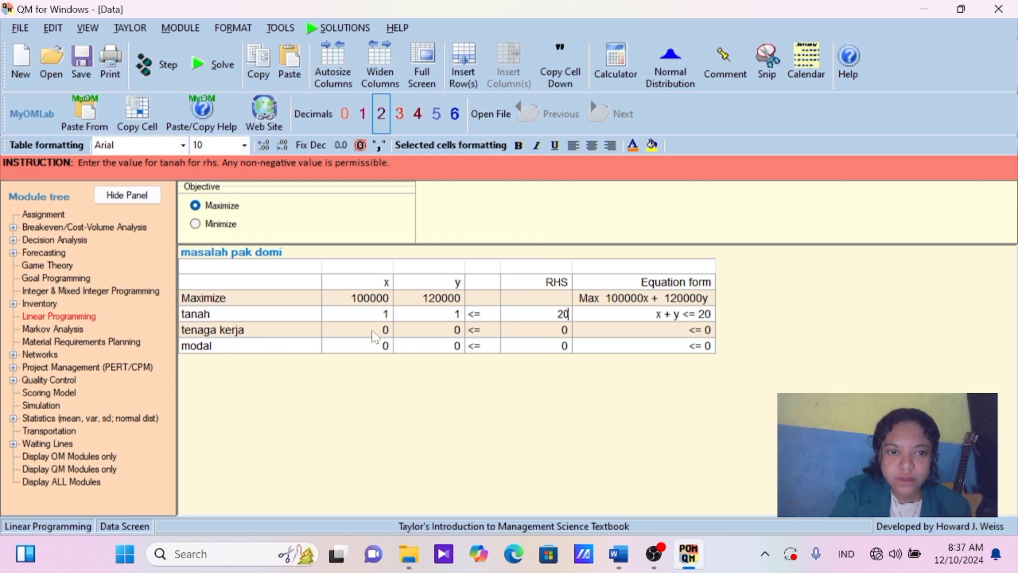
- Fill in the tenaga kerja constraint with coefficients 4 for x and 5 for y and a right-hand side of 75
{"action": "left_click", "coordinate": [359, 334]}
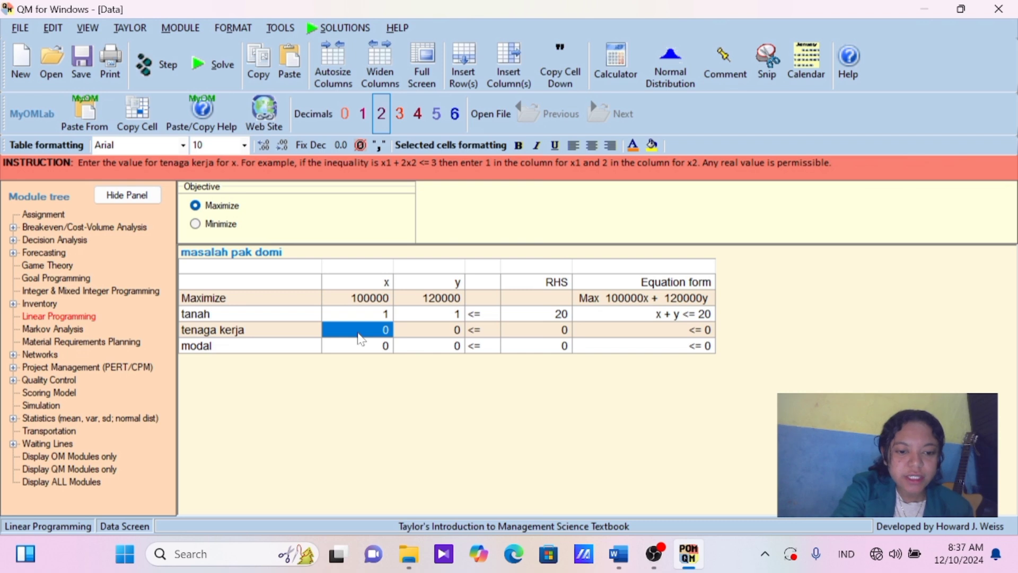
{"action": "type", "text": "4"}
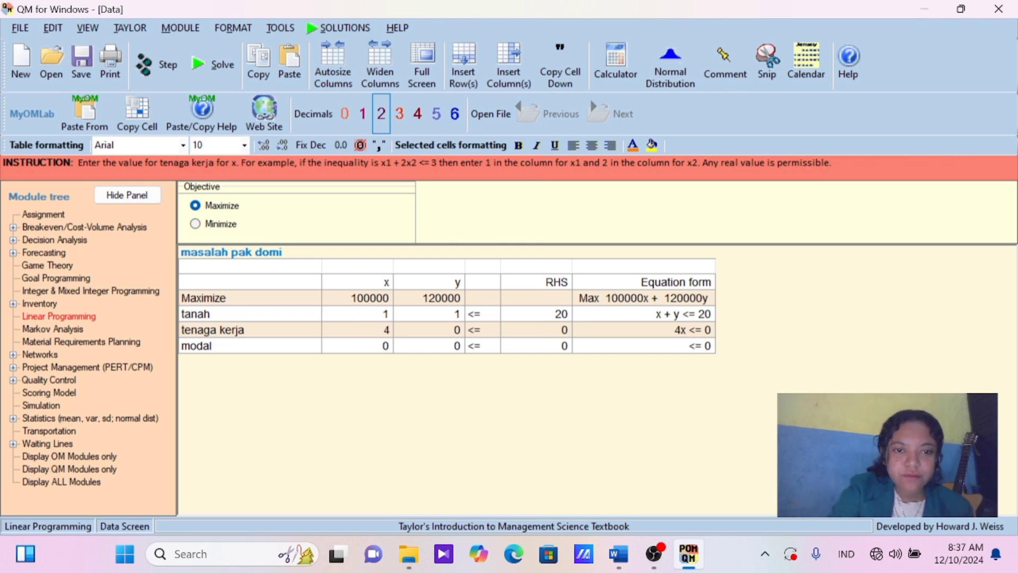
{"action": "left_click", "coordinate": [404, 338]}
{"action": "type", "text": "5"}
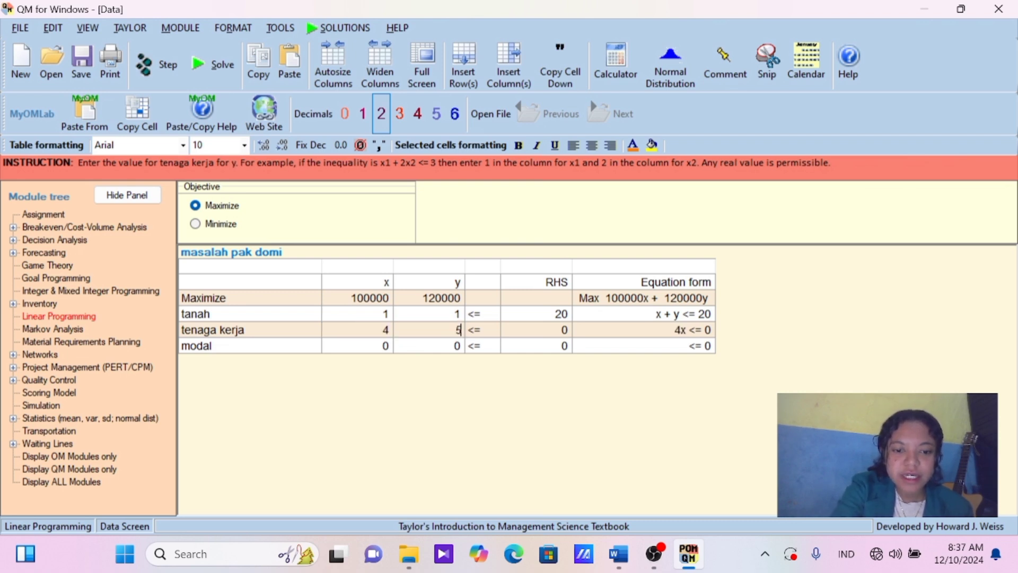
{"action": "left_click", "coordinate": [518, 335]}
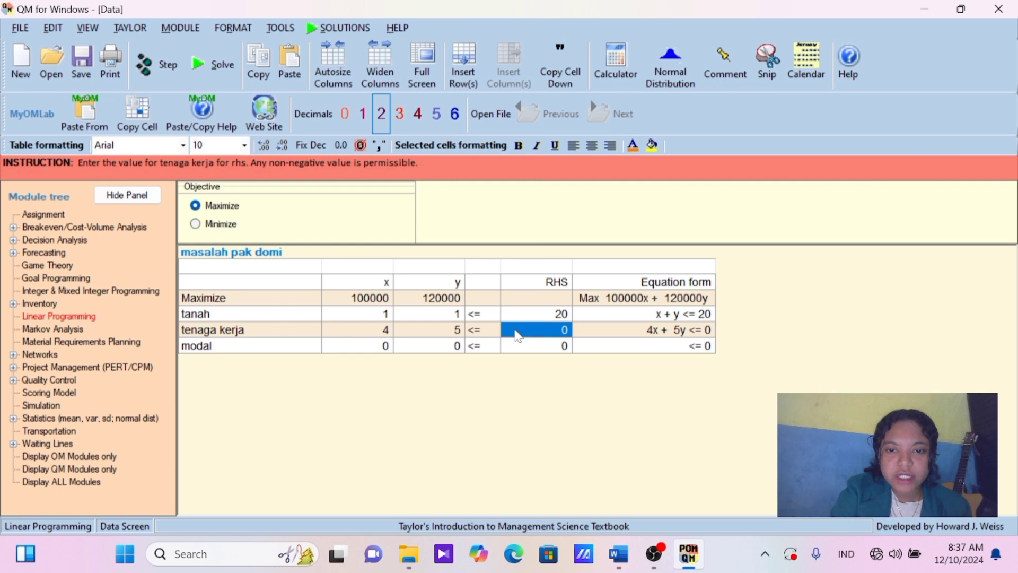
{"action": "type", "text": "75"}
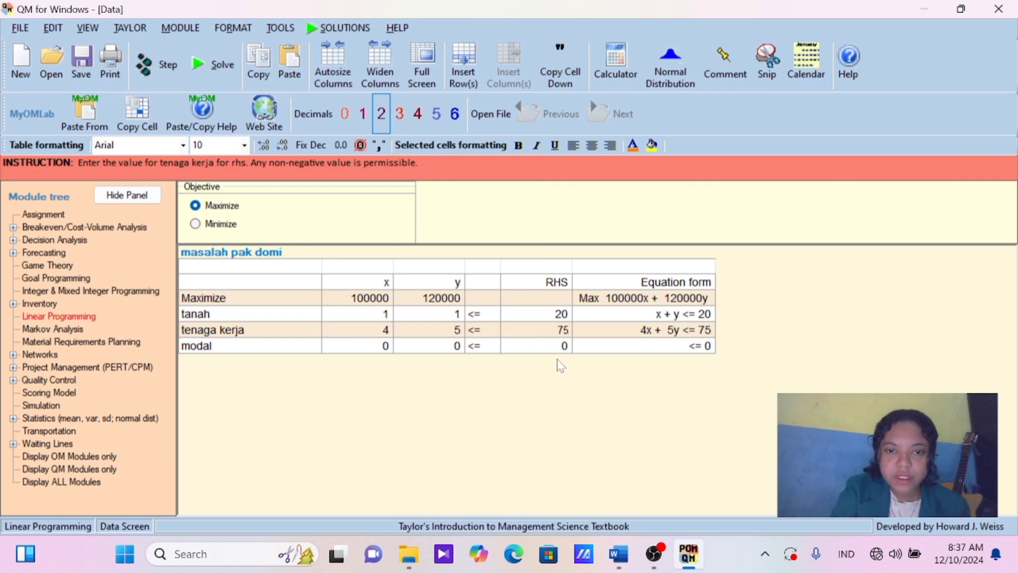
- Check the modal constraint in the Word document and set its x coefficient to 150000 in QM for Windows
{"action": "left_click", "coordinate": [362, 348]}
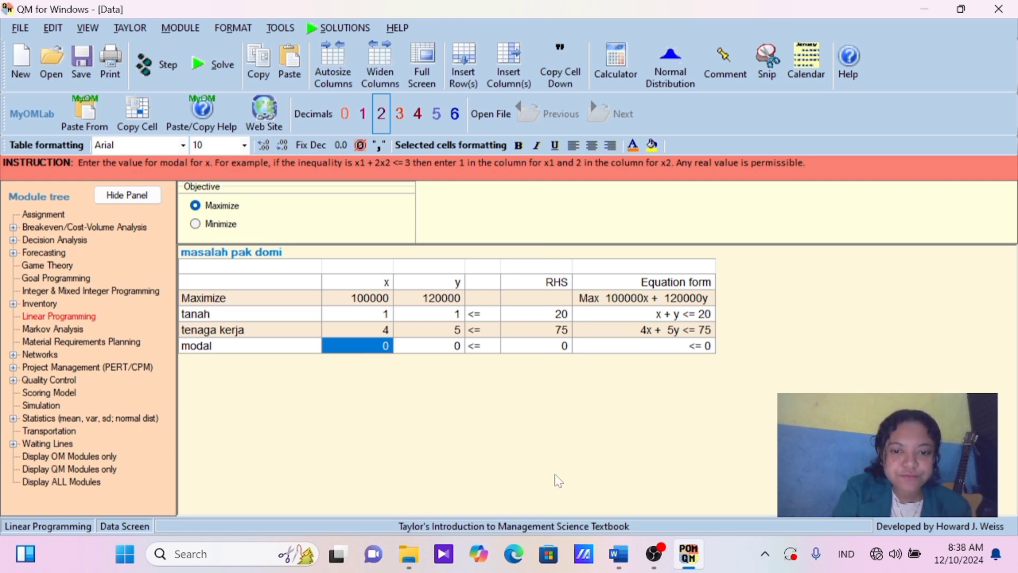
{"action": "left_click", "coordinate": [627, 555]}
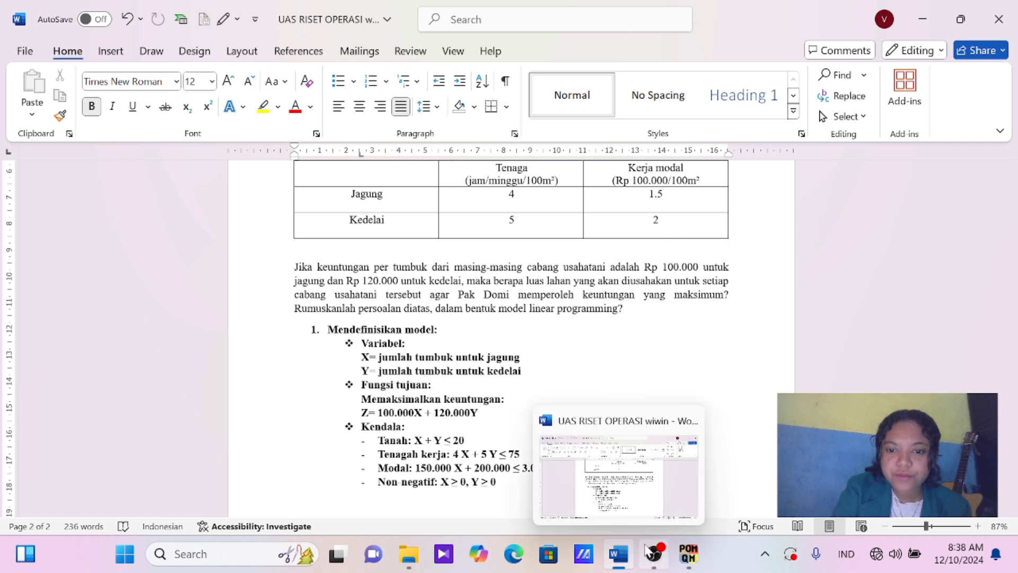
{"action": "left_click", "coordinate": [687, 559]}
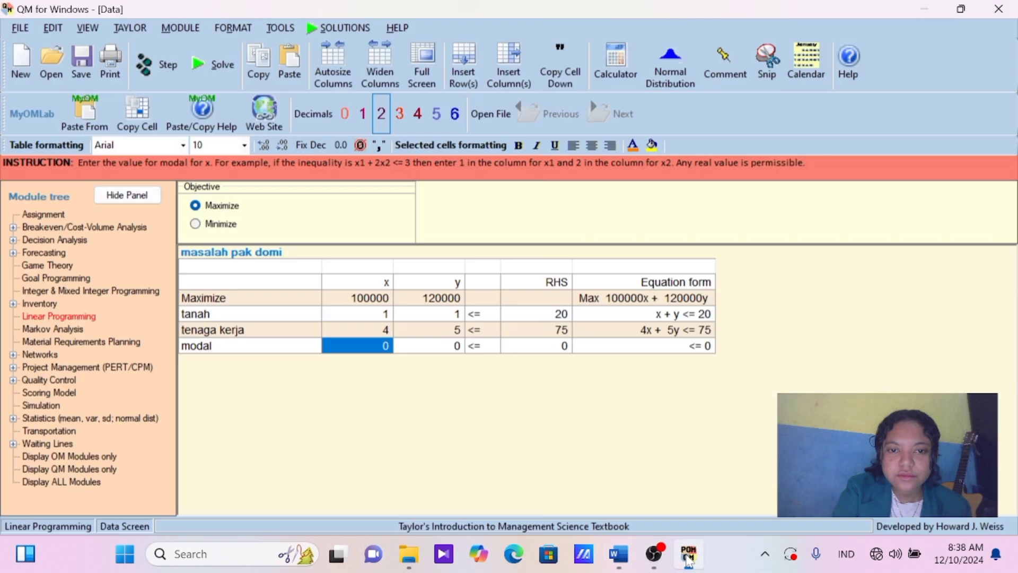
{"action": "left_click", "coordinate": [385, 347]}
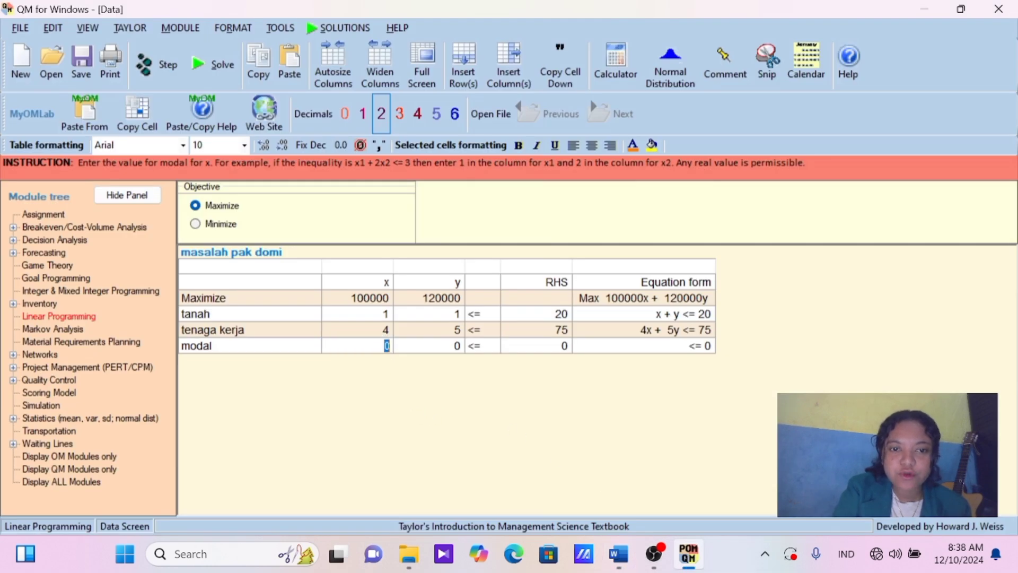
{"action": "type", "text": "1"}
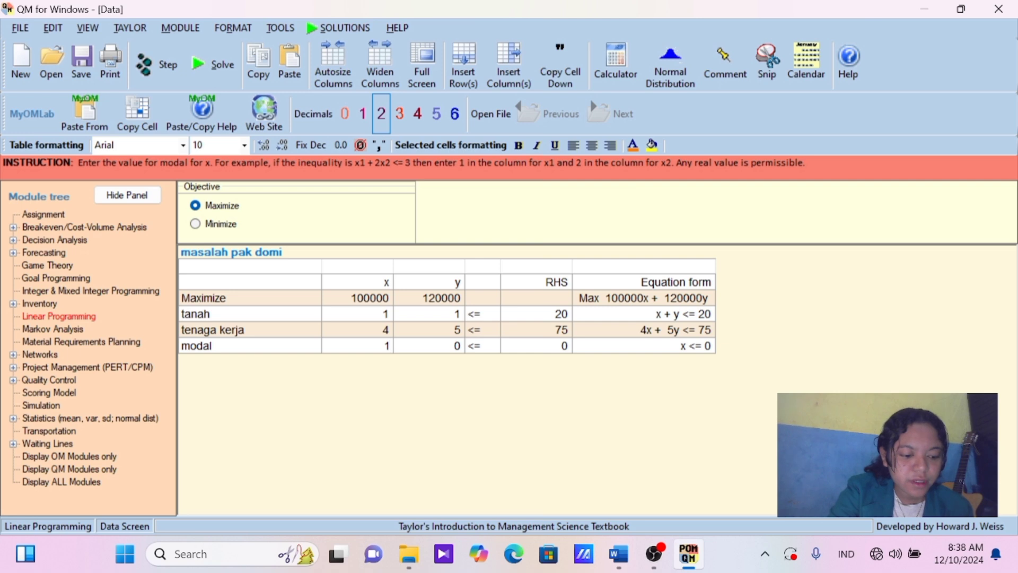
{"action": "type", "text": "50"}
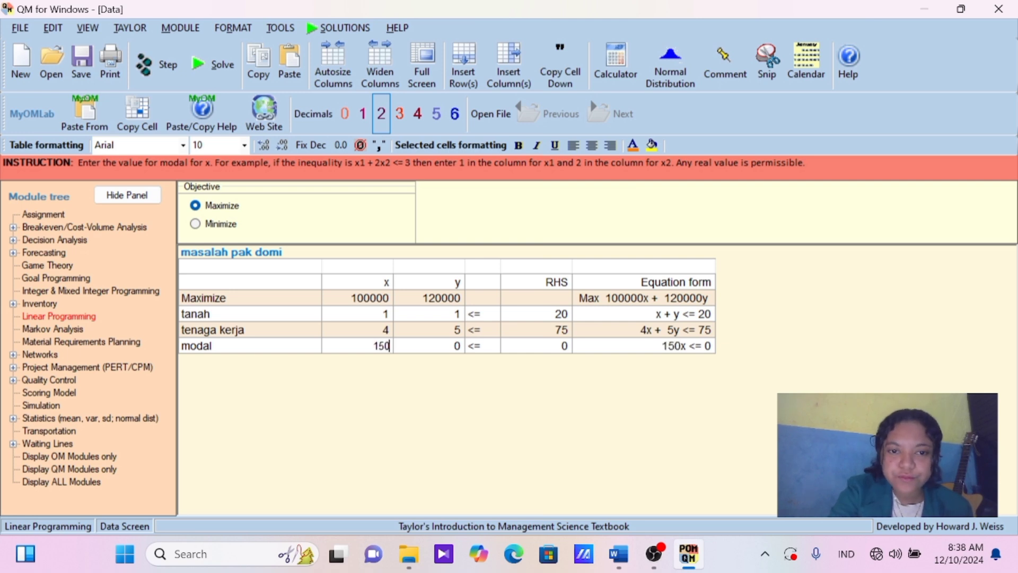
{"action": "type", "text": "000"}
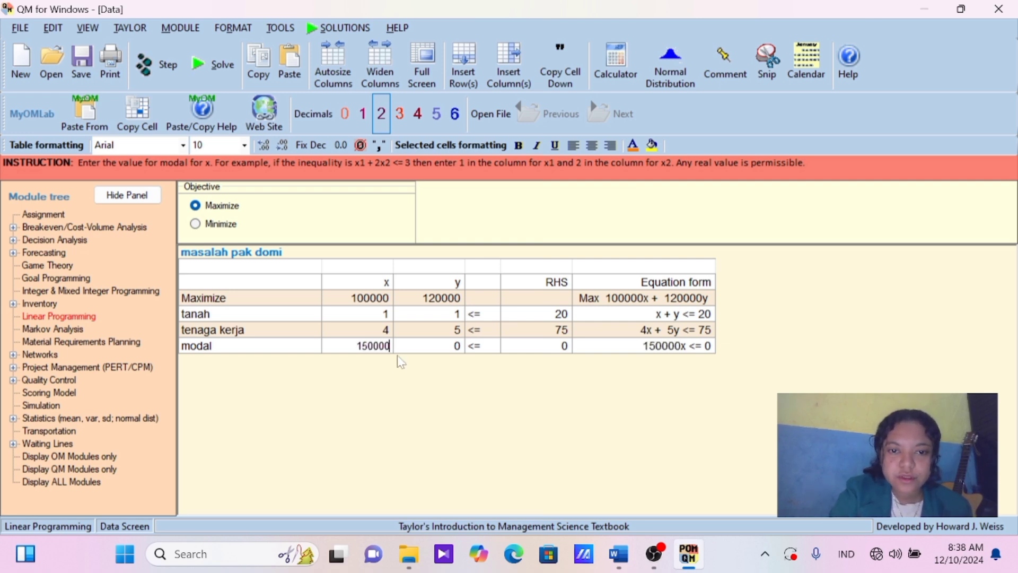
- Complete the modal constraint with a y coefficient of 200000 and a right-hand side of 3000000
{"action": "left_click", "coordinate": [424, 348]}
{"action": "type", "text": "2"}
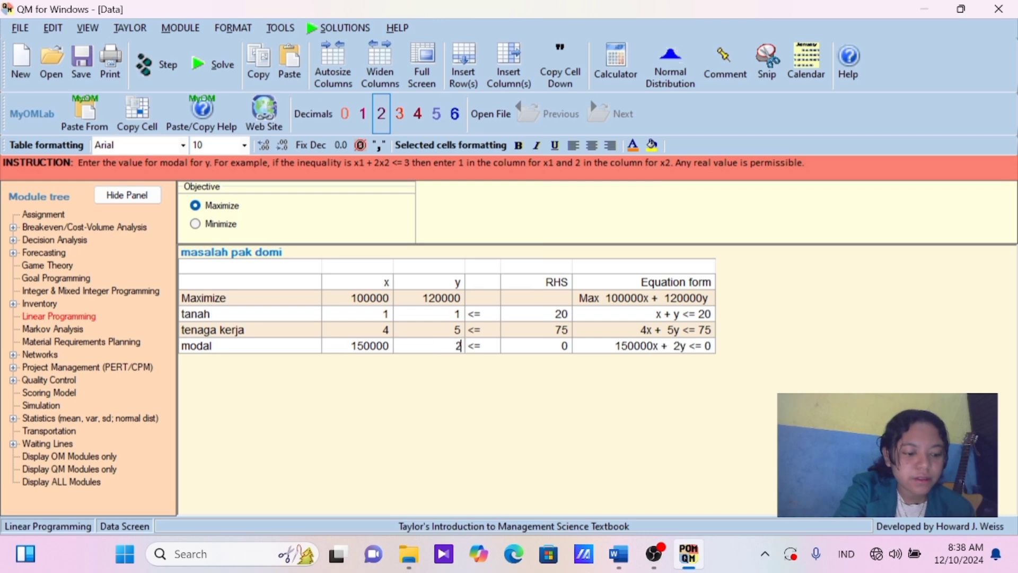
{"action": "type", "text": "00000"}
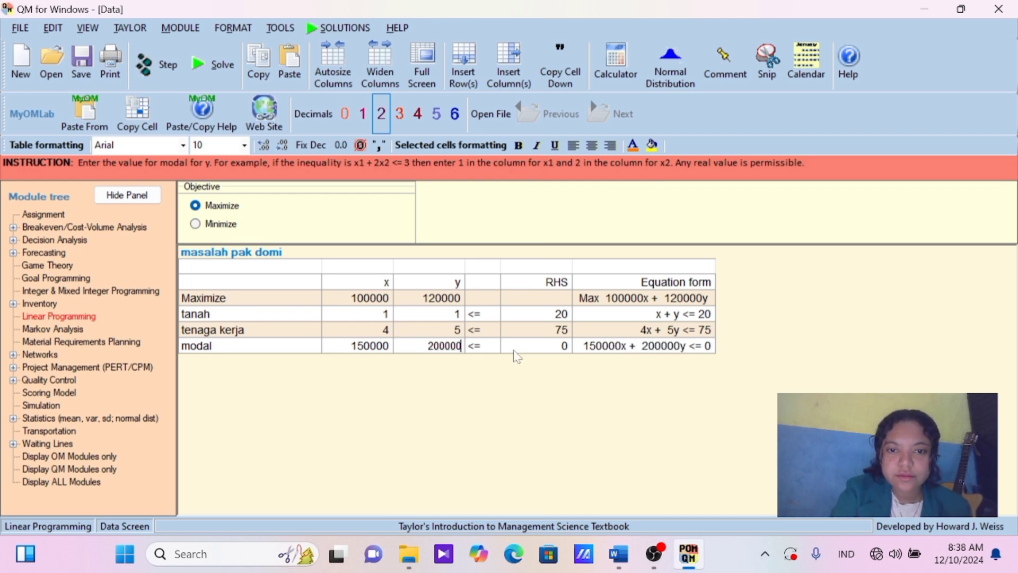
{"action": "left_click", "coordinate": [528, 351]}
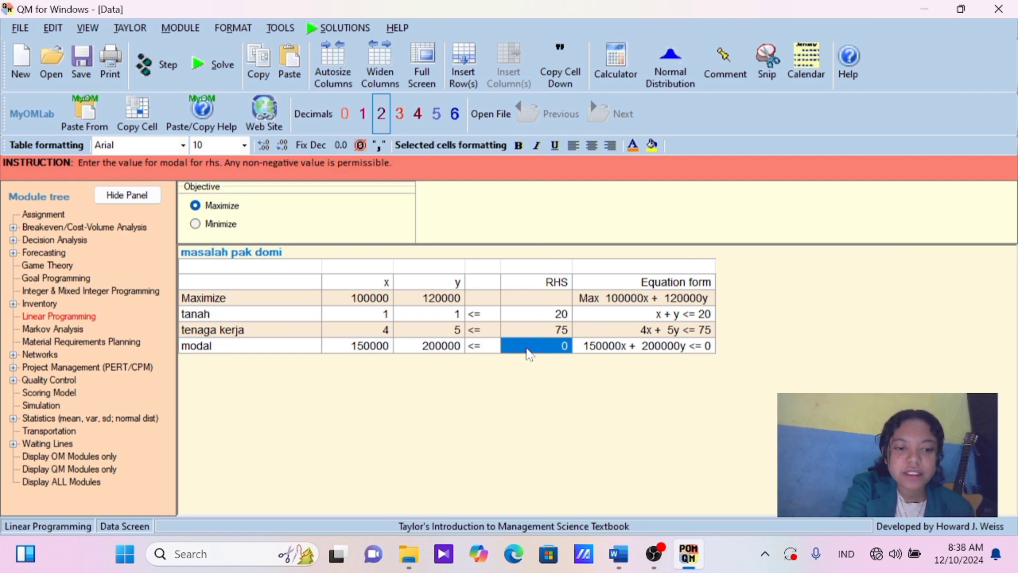
{"action": "type", "text": "30"}
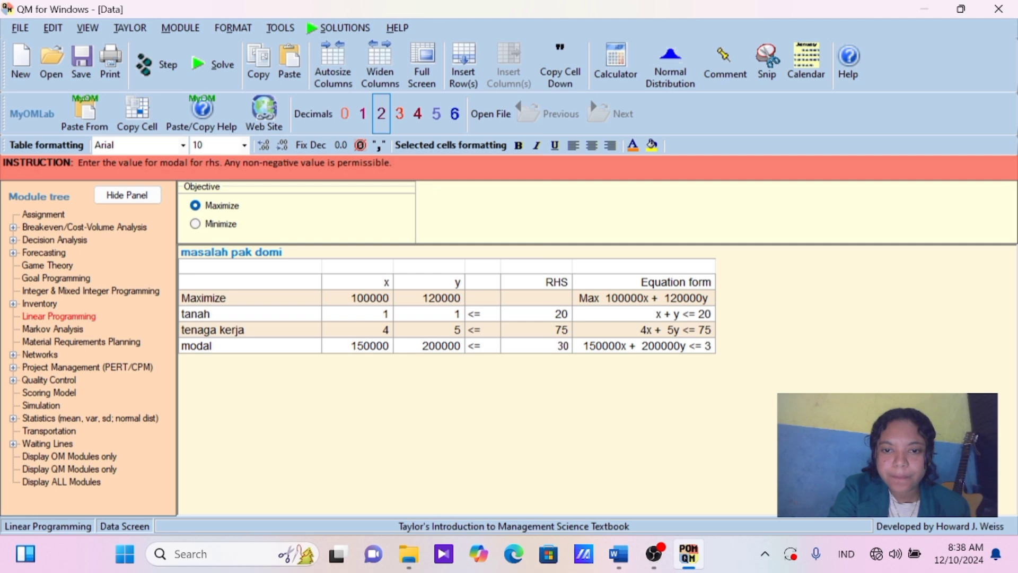
{"action": "type", "text": "00000"}
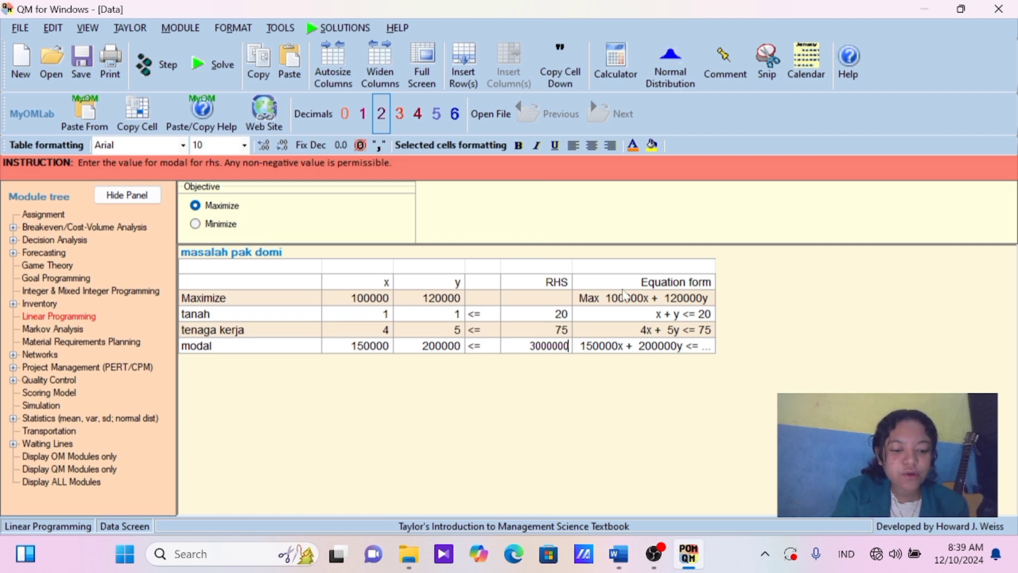
- Solve the linear programming model and display its solution list
{"action": "left_click", "coordinate": [227, 65]}
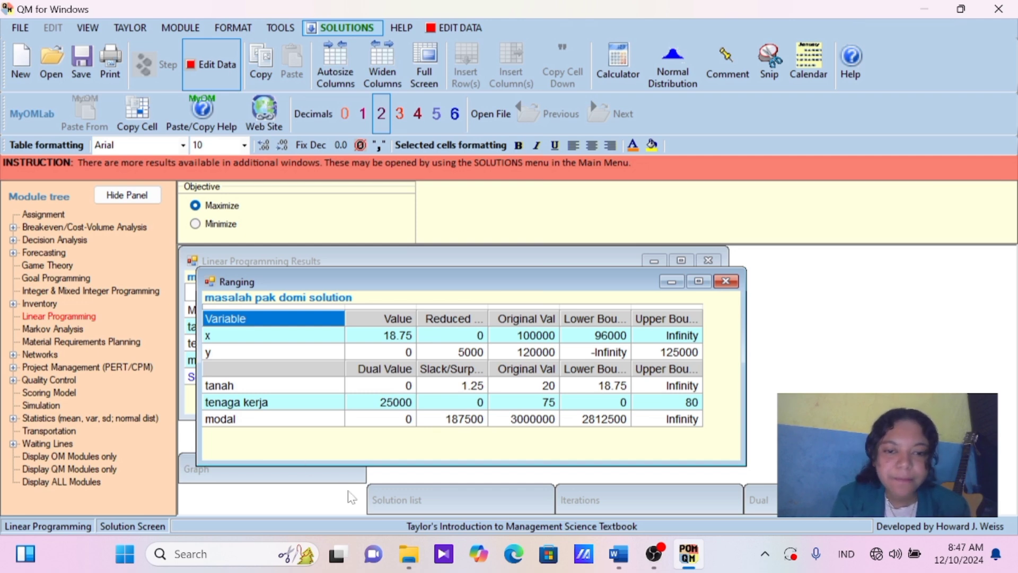
{"action": "left_click", "coordinate": [412, 507]}
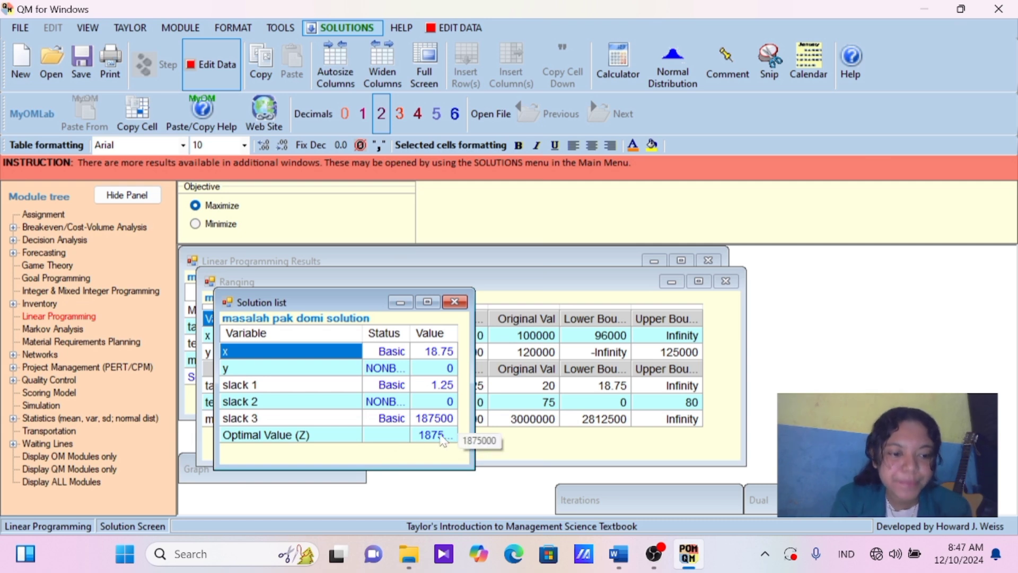
- Examine the remaining solution outputs: the simplex iterations, the dual and the graph of the feasible region
{"action": "left_click", "coordinate": [600, 503]}
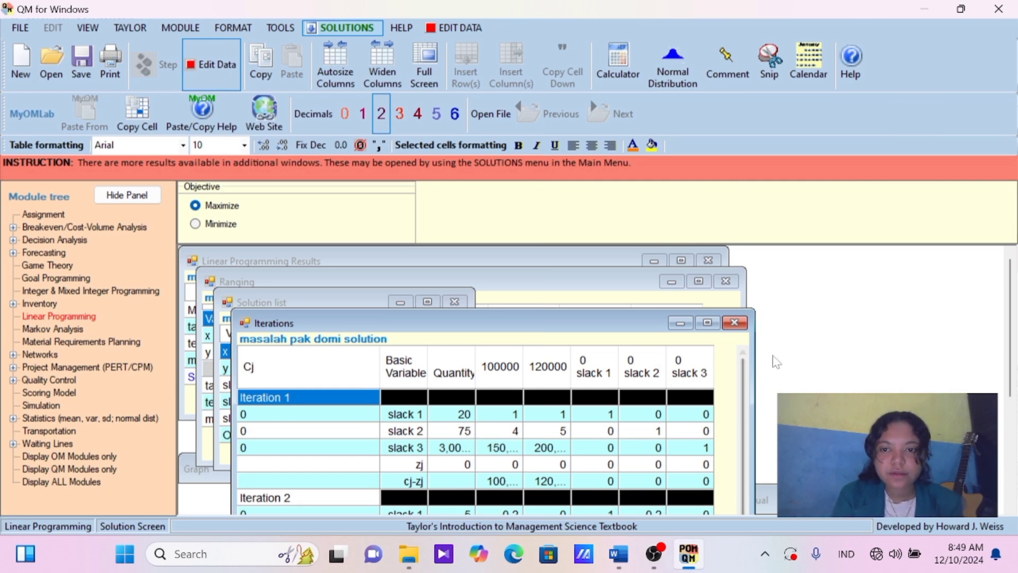
{"action": "left_click", "coordinate": [734, 323]}
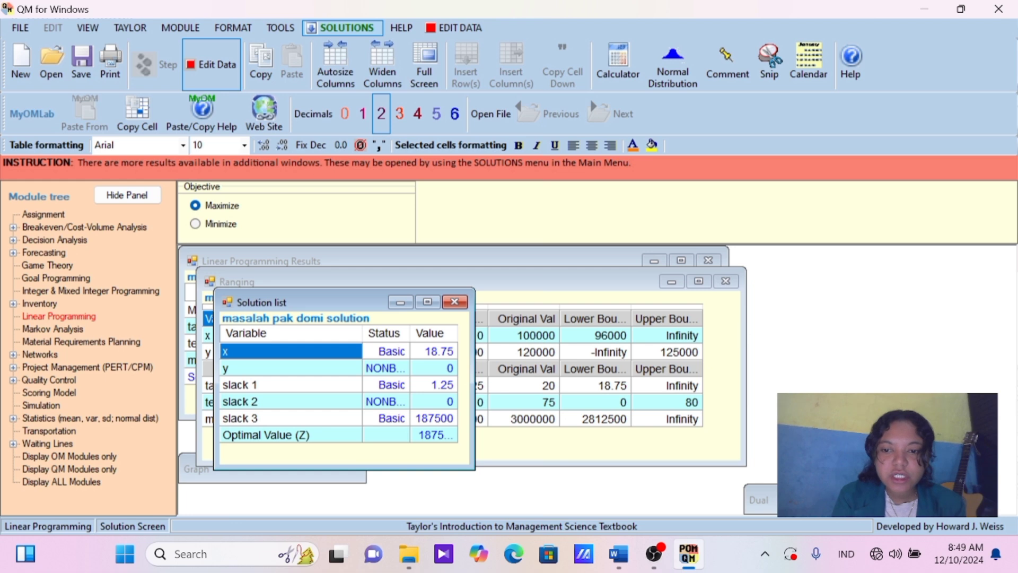
{"action": "left_click", "coordinate": [857, 499]}
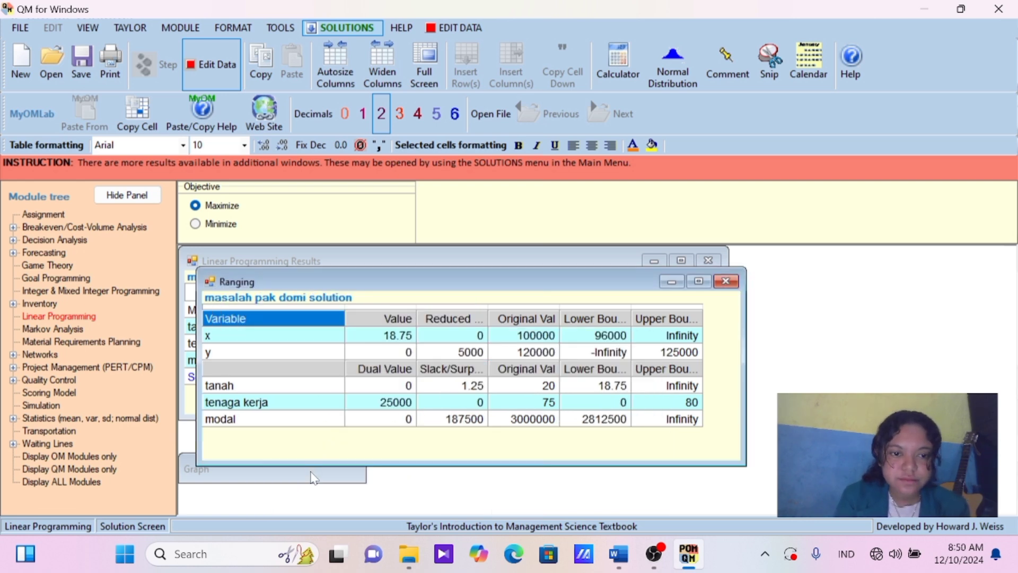
{"action": "left_click", "coordinate": [311, 471]}
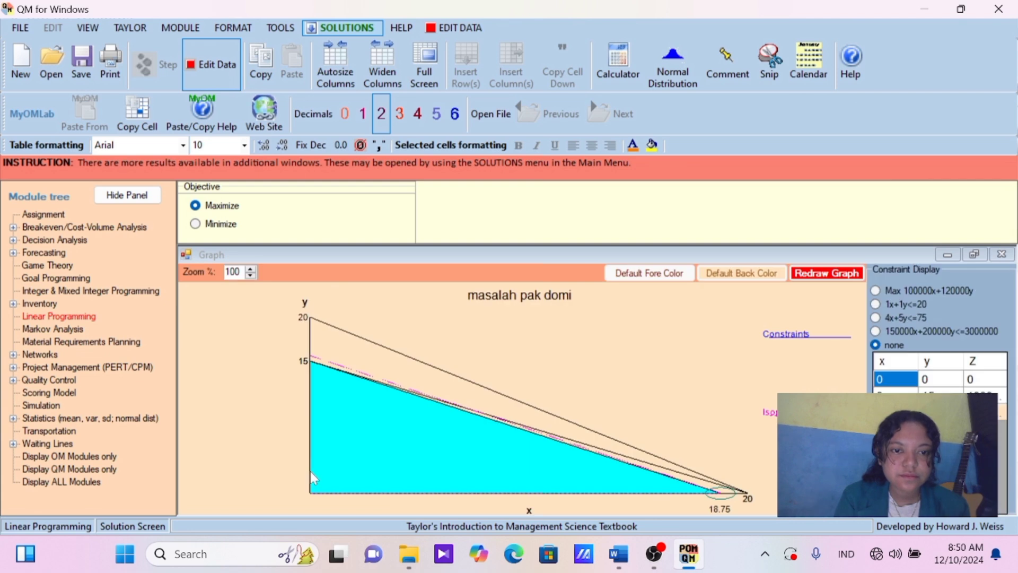